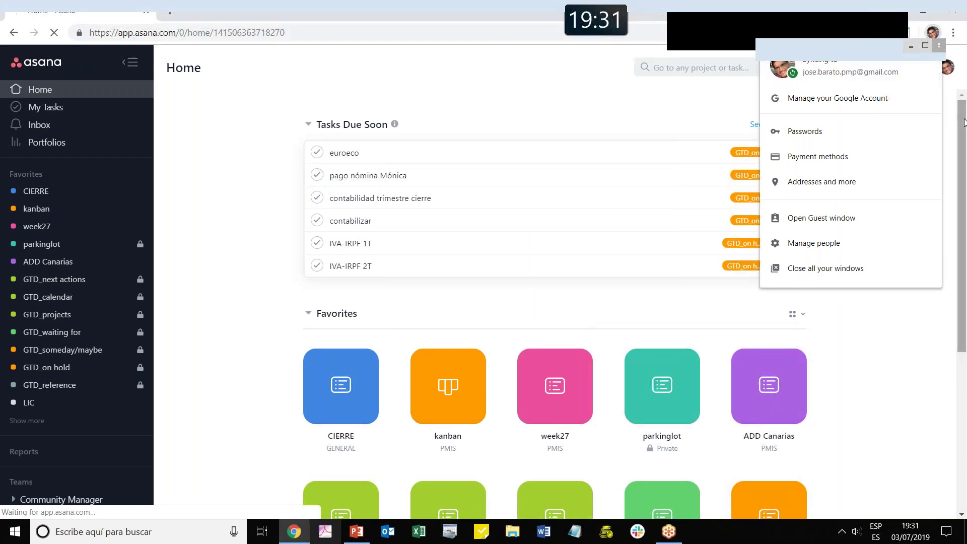
# Look through the list of organizations and workspaces available under the profile photo
pyautogui.click(946, 73)
pyautogui.click(946, 71)
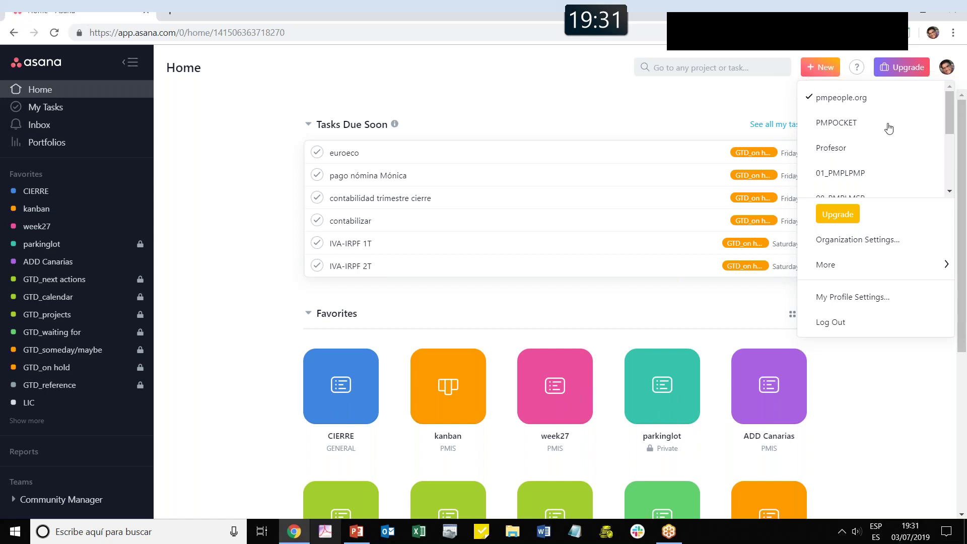
pyautogui.scroll(-3, 877, 148)
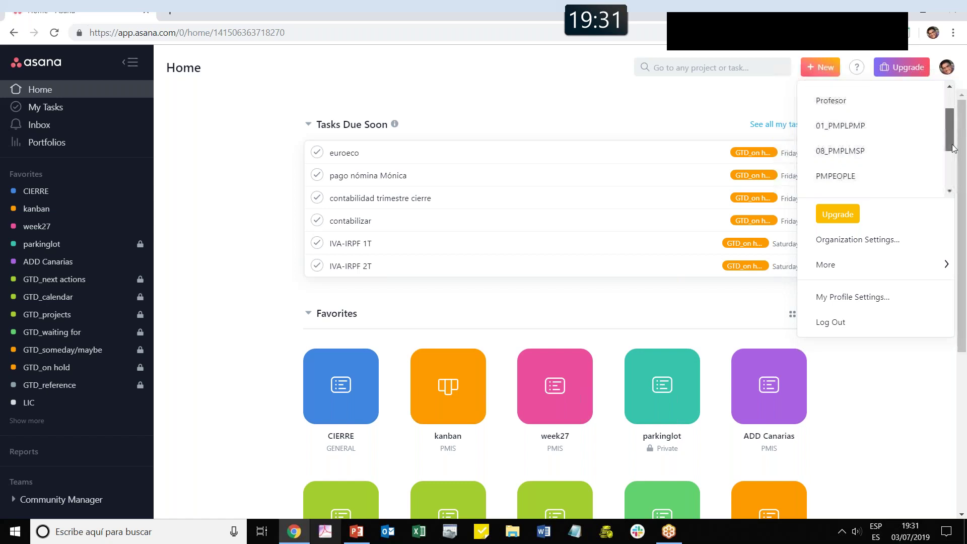
pyautogui.scroll(3, 877, 147)
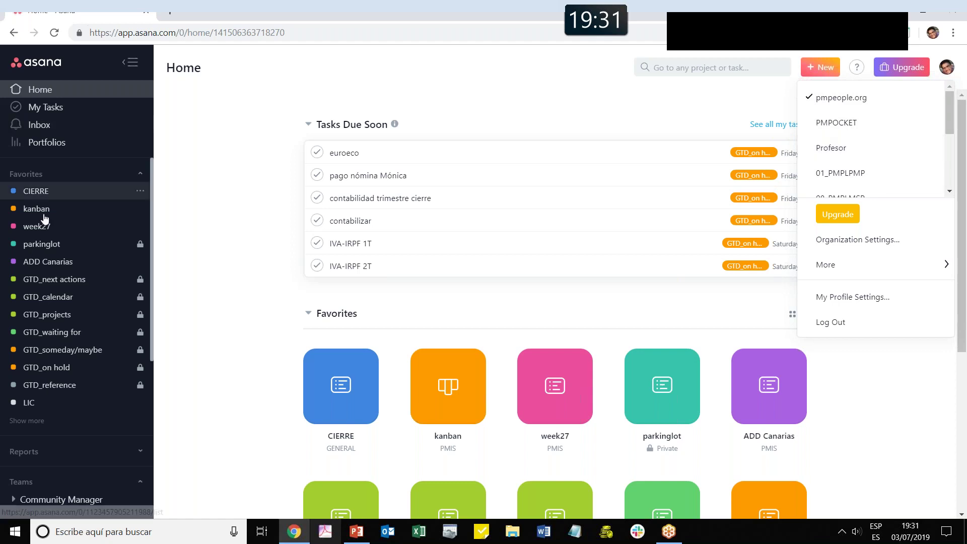
# Open the week27 project with the sidebar hidden and show the details of the task "free trial still there for upgraded organizations"
pyautogui.click(32, 231)
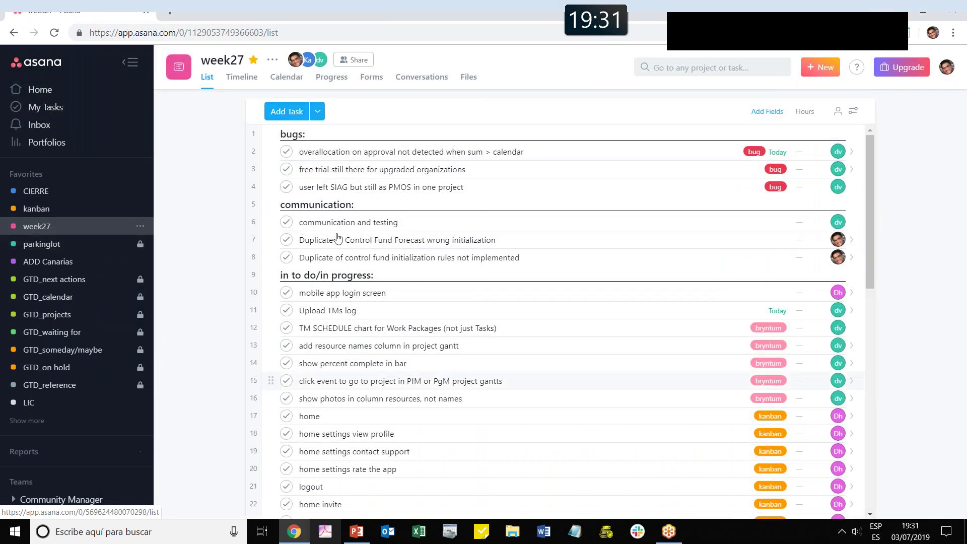
pyautogui.click(129, 62)
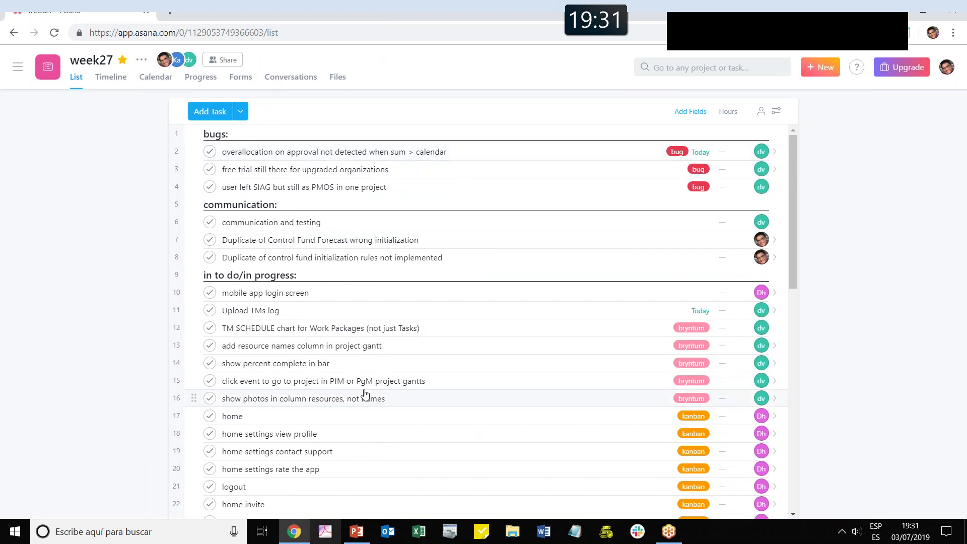
pyautogui.click(293, 173)
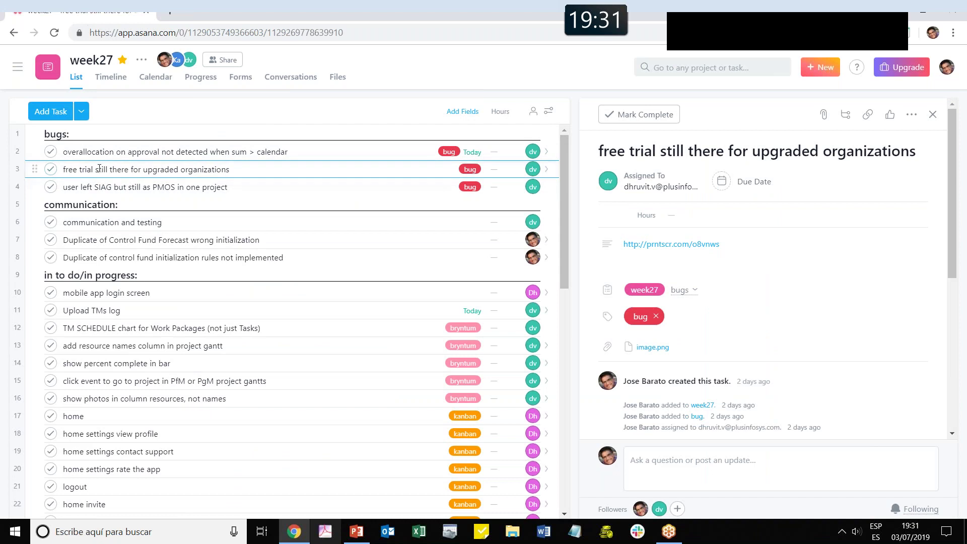
# View the screenshot linked in the free trial task's description and return to the week27 project
pyautogui.click(748, 249)
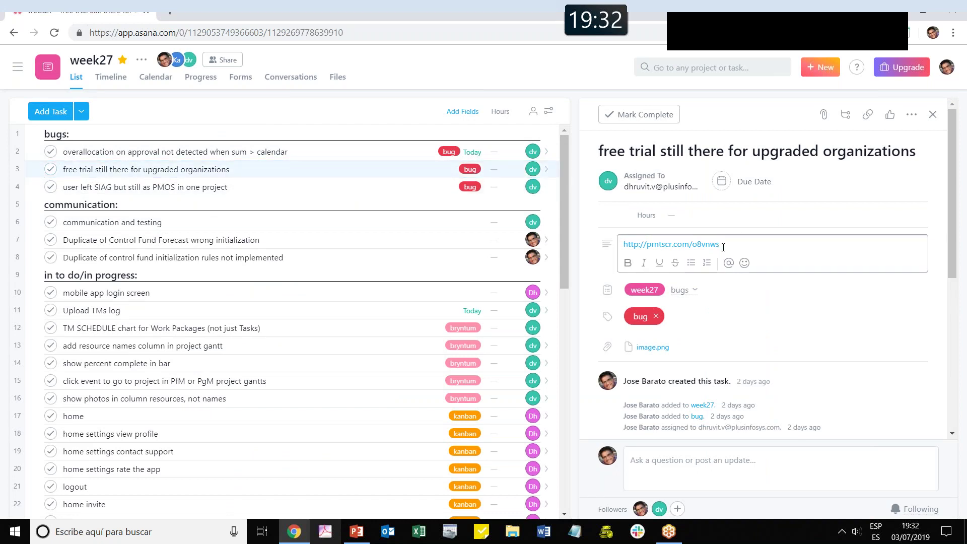
pyautogui.click(697, 246)
pyautogui.click(698, 247)
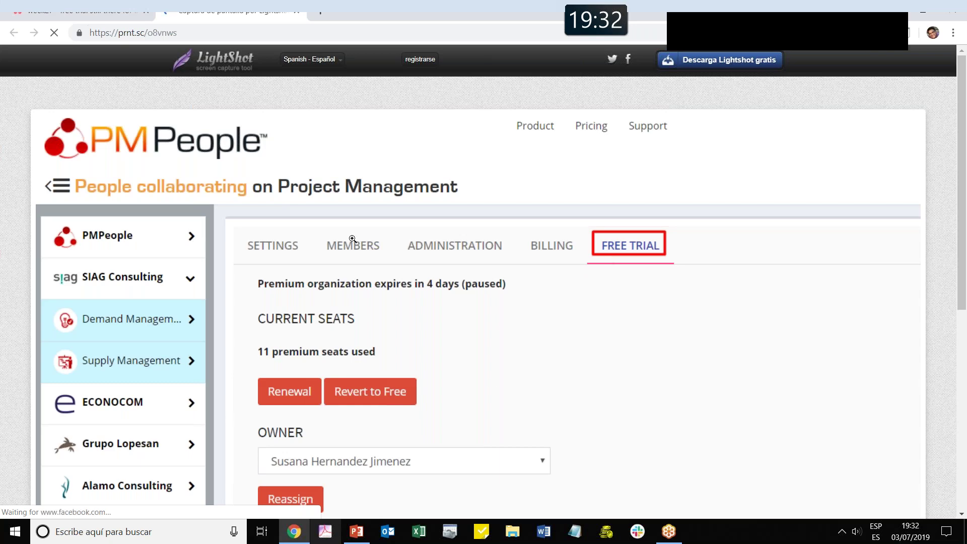
pyautogui.hotkey('ctrl', 'shift', 'Tab')
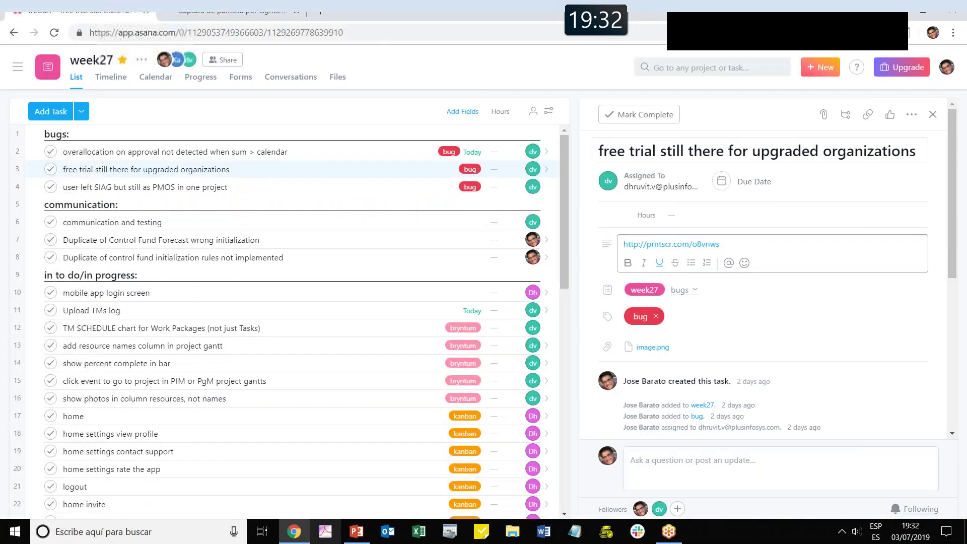
# Highlight the free trial task's whole title and place the cursor in its description
pyautogui.moveTo(915, 150); pyautogui.dragTo(902, 150)
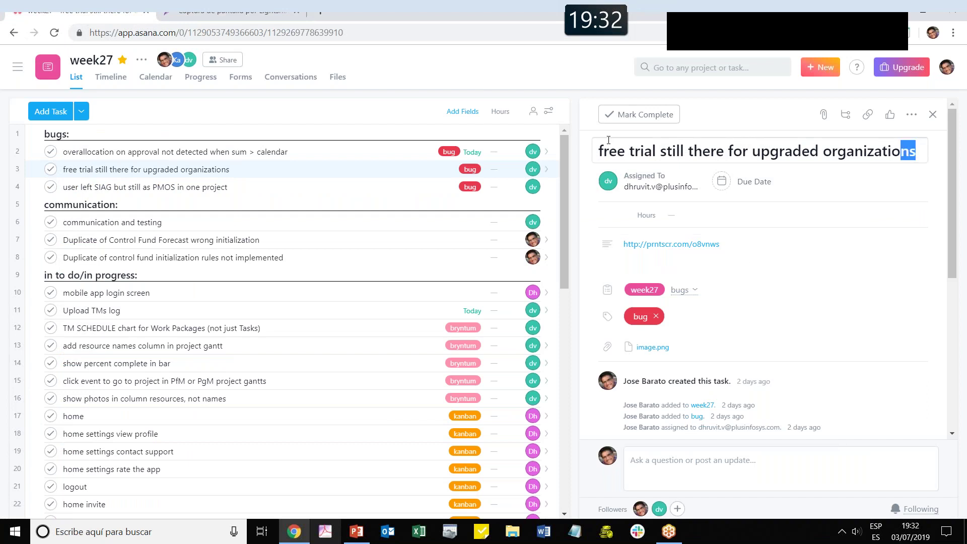
pyautogui.moveTo(608, 140); pyautogui.dragTo(598, 141)
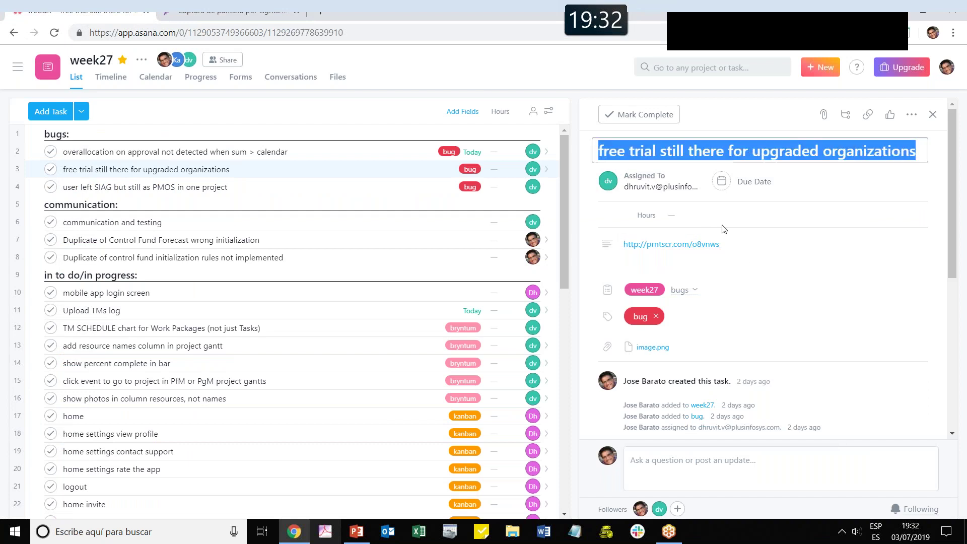
pyautogui.click(766, 256)
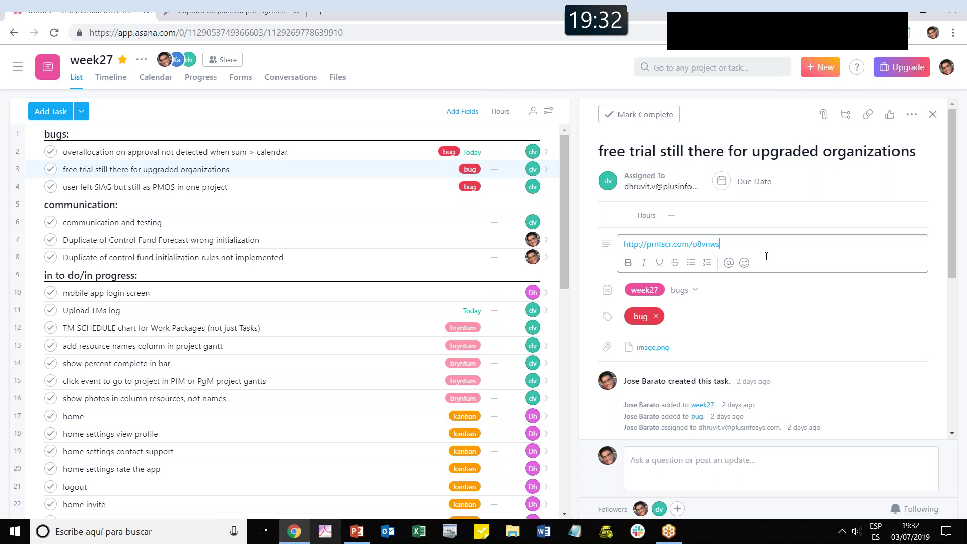
# Browse Google Drive for a file to attach to the task, using the Gmail account and opening the "carga siag" folder
pyautogui.click(824, 116)
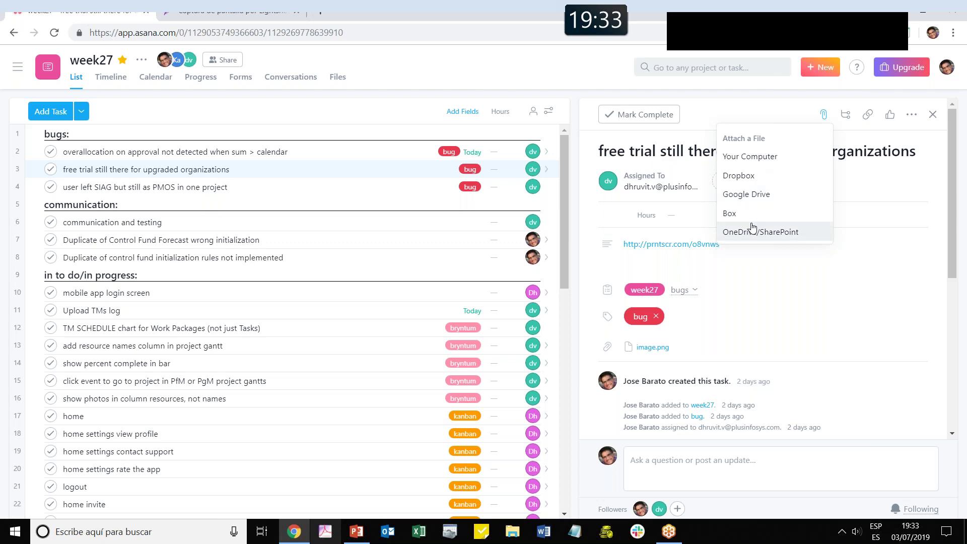
pyautogui.click(755, 195)
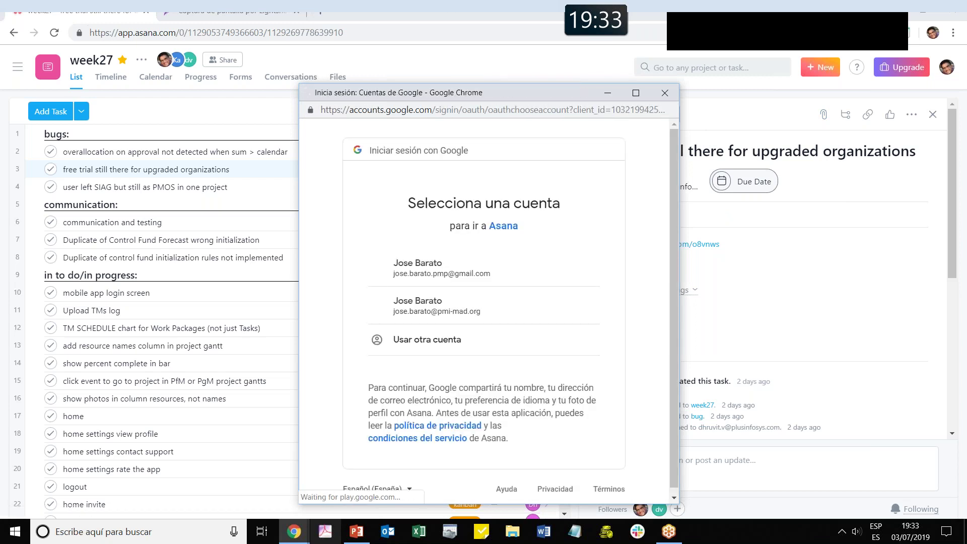
pyautogui.click(439, 275)
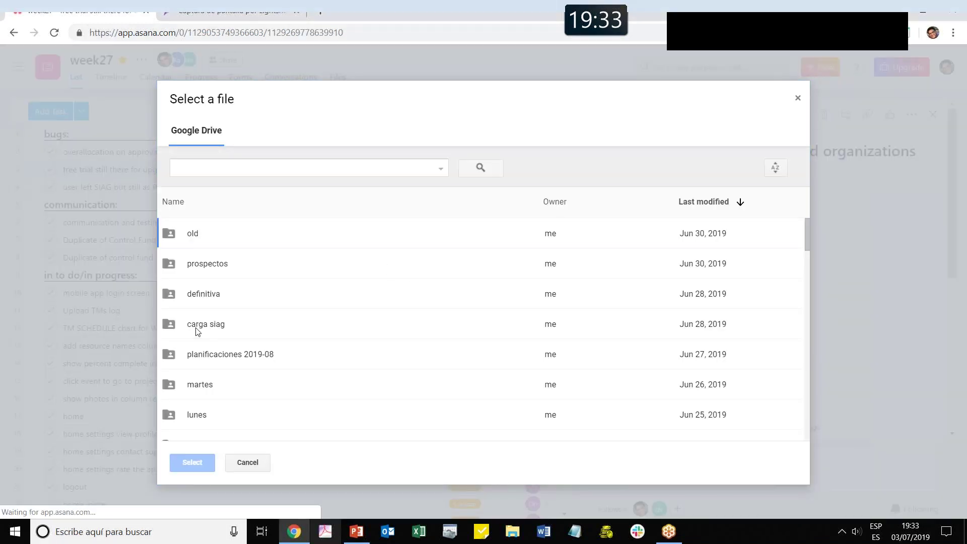
pyautogui.doubleClick(197, 329)
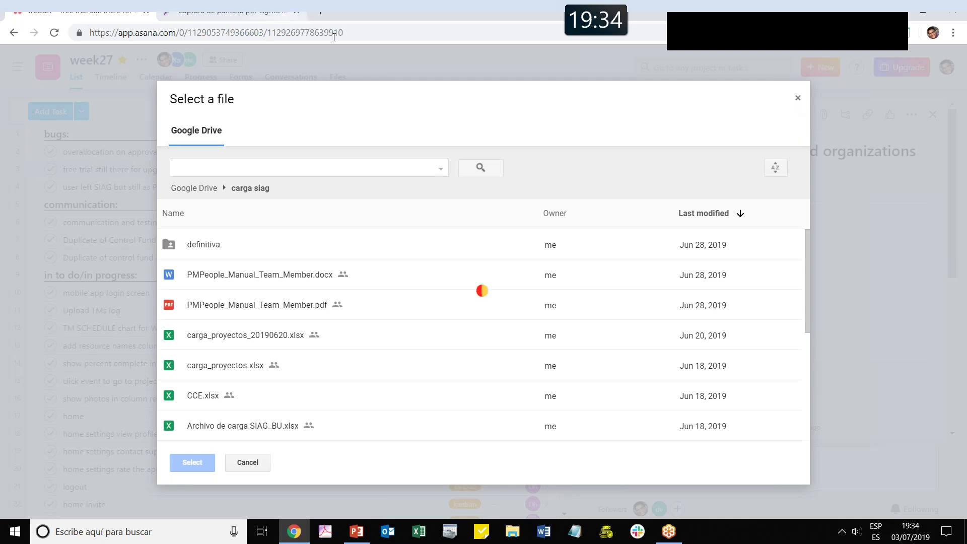
# Open Asana in a new browser tab and look through the profile's complete list of organizations
pyautogui.click(319, 15)
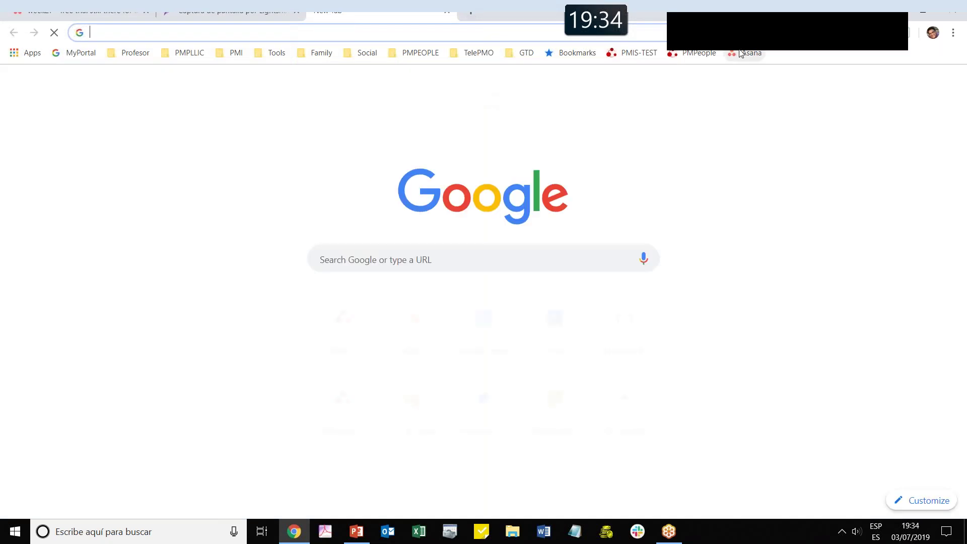
pyautogui.click(741, 53)
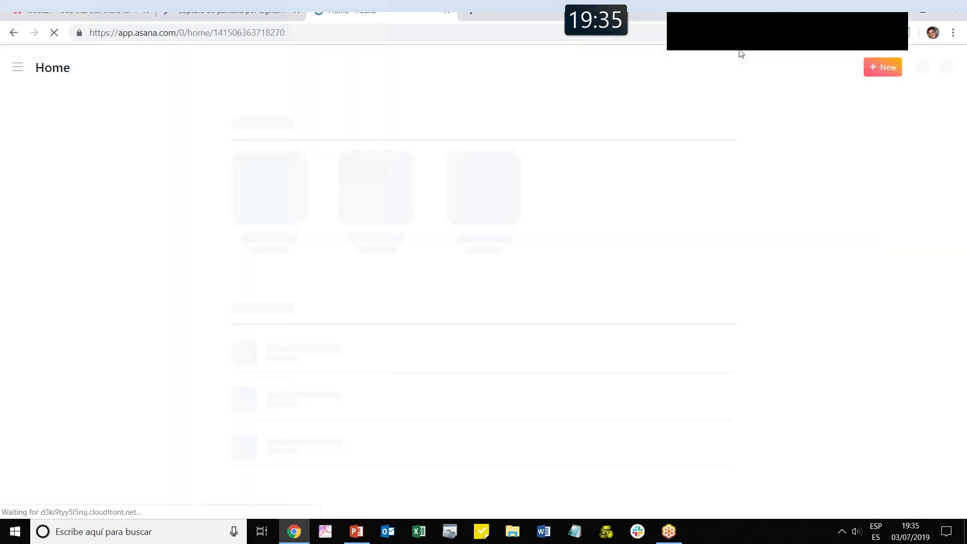
pyautogui.click(954, 33)
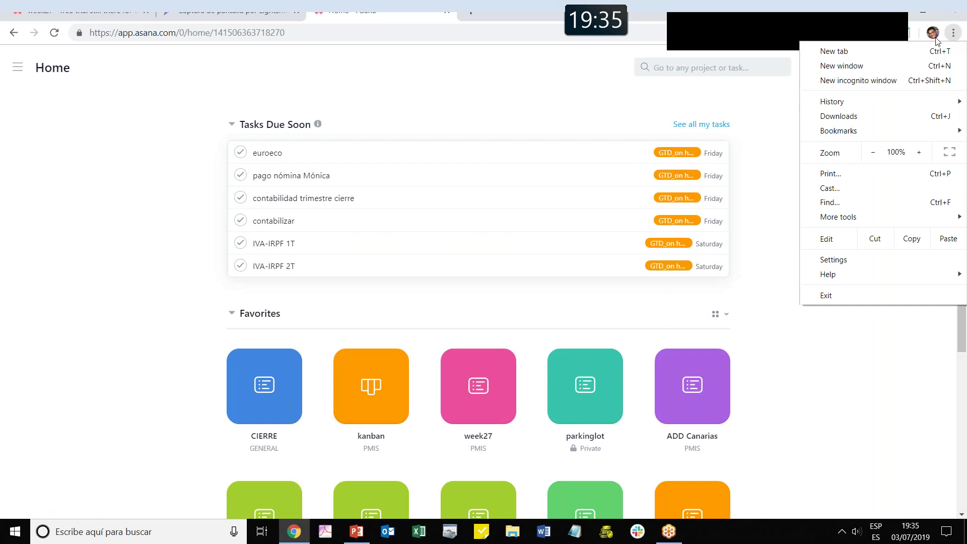
pyautogui.click(934, 38)
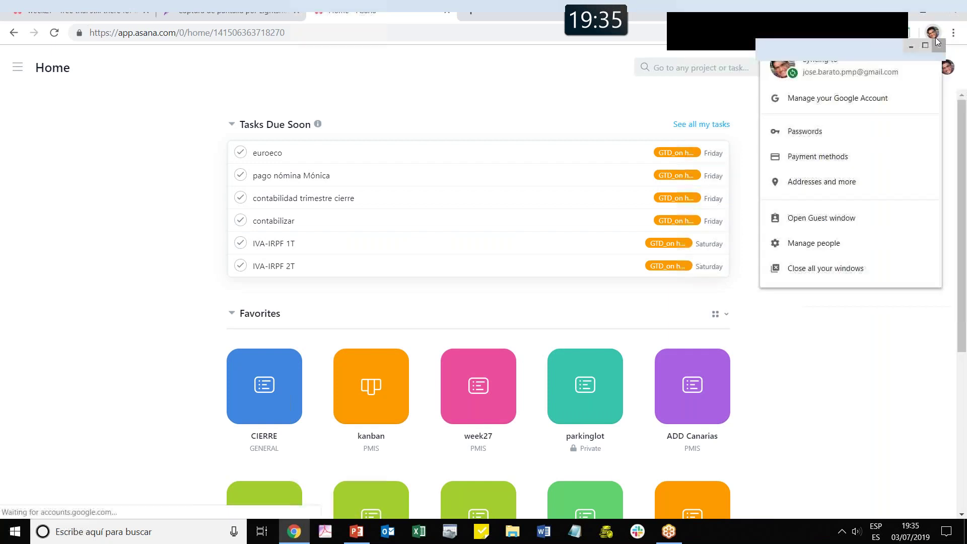
pyautogui.click(947, 67)
pyautogui.click(947, 67)
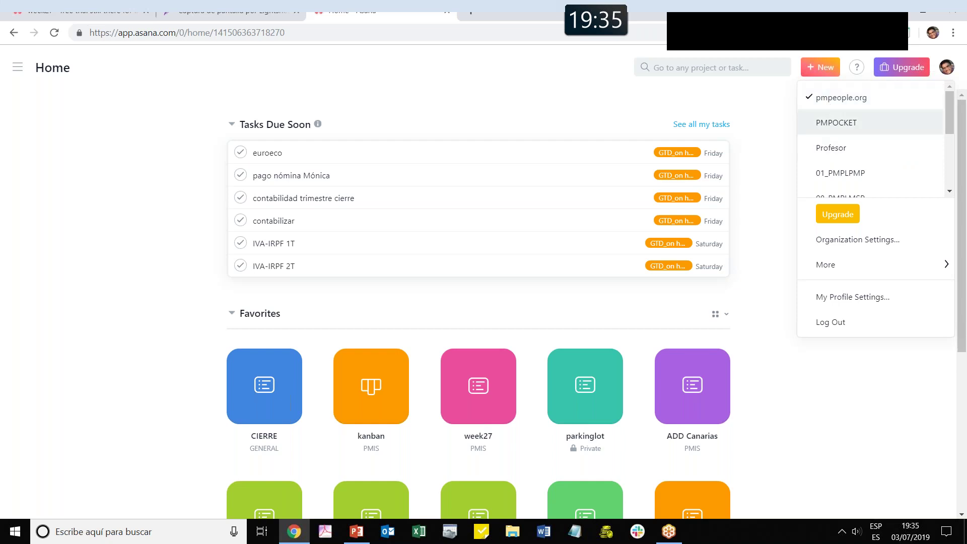
pyautogui.moveTo(950, 126); pyautogui.dragTo(951, 180)
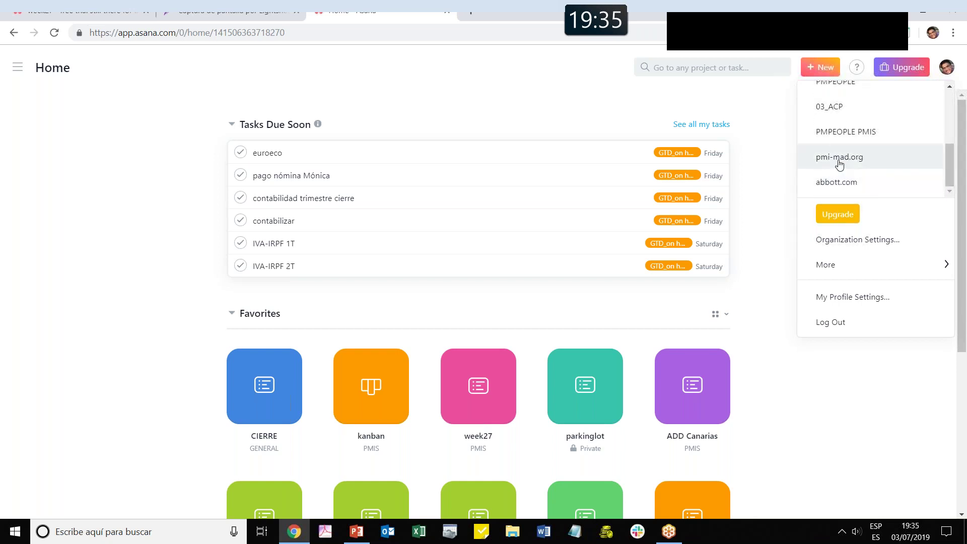
pyautogui.moveTo(951, 165); pyautogui.dragTo(944, 105)
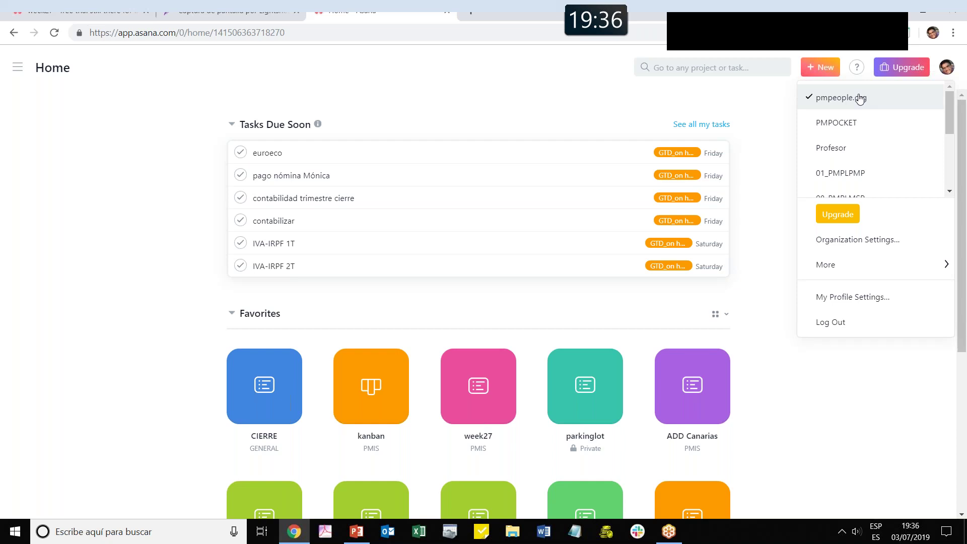
# Show the sidebar and examine the teams, collapsing and re-expanding the PMIS team to see its members and projects
pyautogui.click(18, 68)
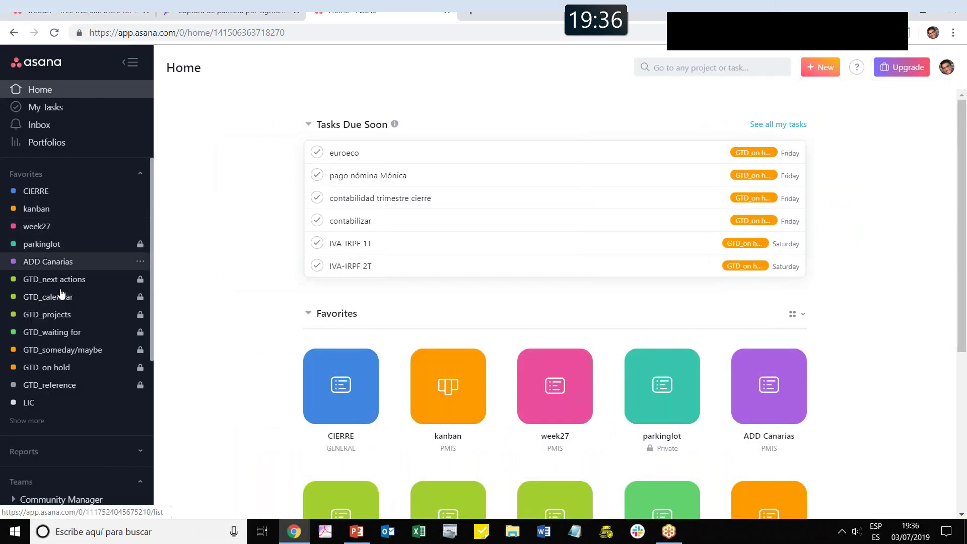
pyautogui.scroll(-1, 51, 235)
pyautogui.scroll(-4, 56, 257)
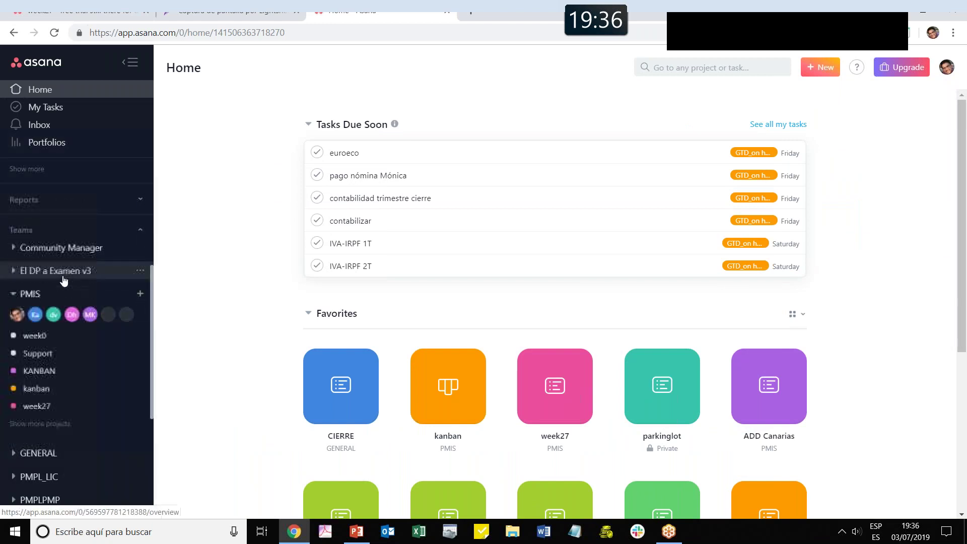
pyautogui.scroll(1, 62, 282)
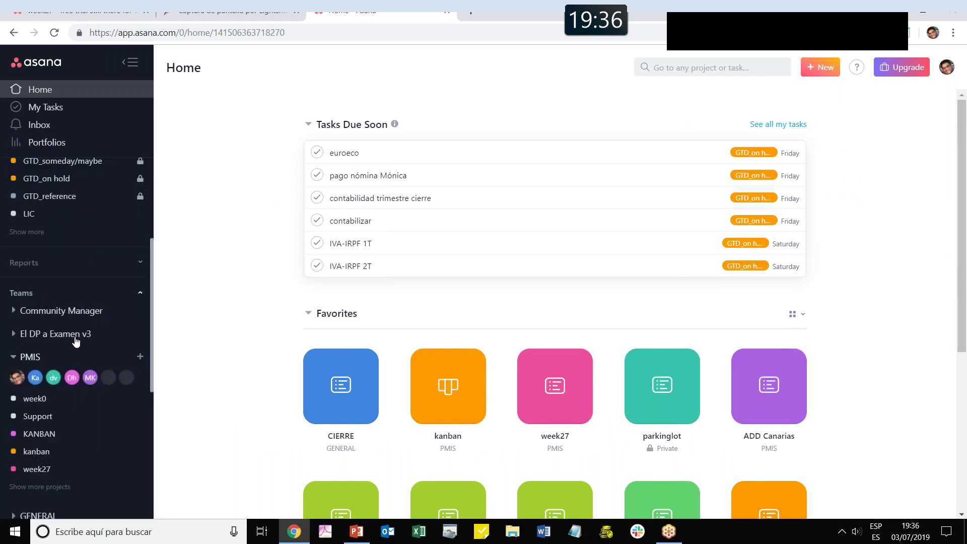
pyautogui.click(14, 358)
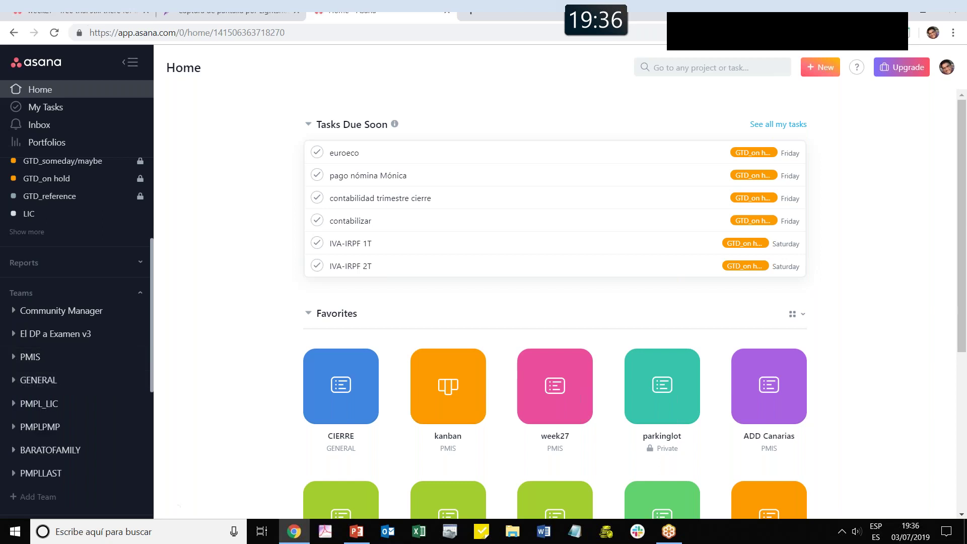
pyautogui.scroll(-2, 60, 424)
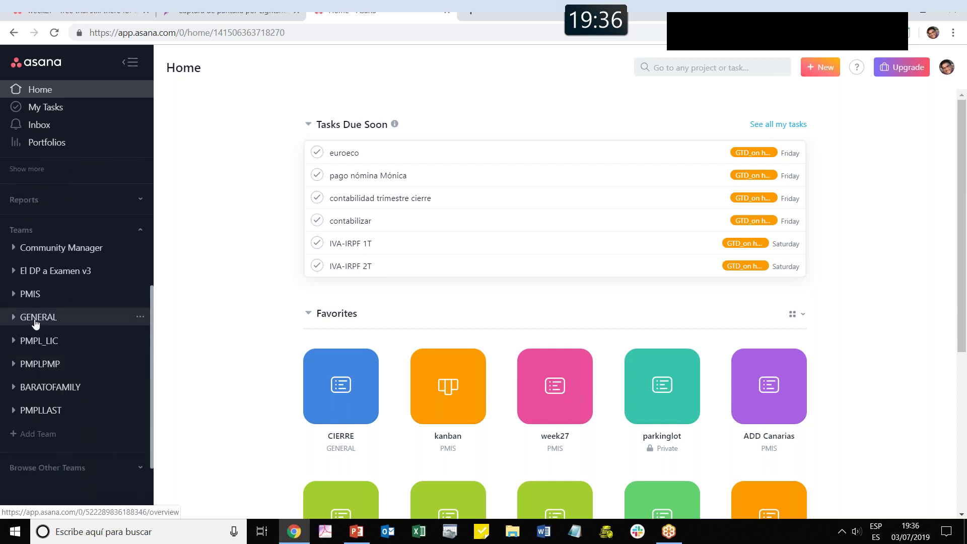
pyautogui.scroll(2, 40, 317)
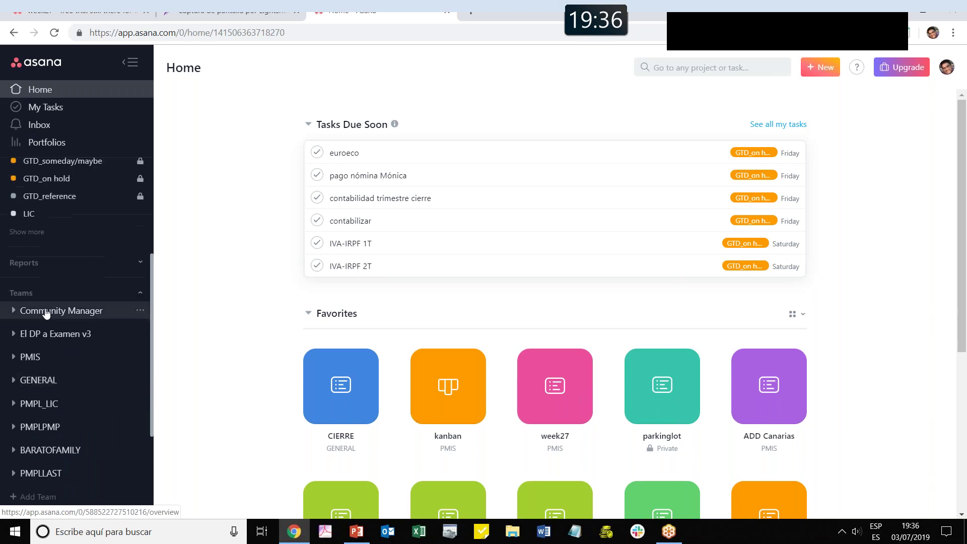
pyautogui.click(13, 357)
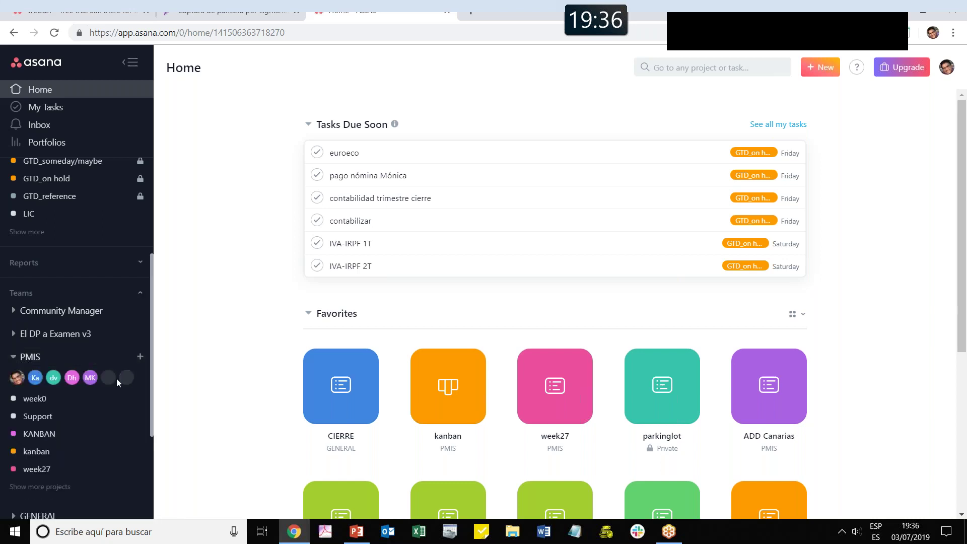
pyautogui.scroll(-2, 116, 379)
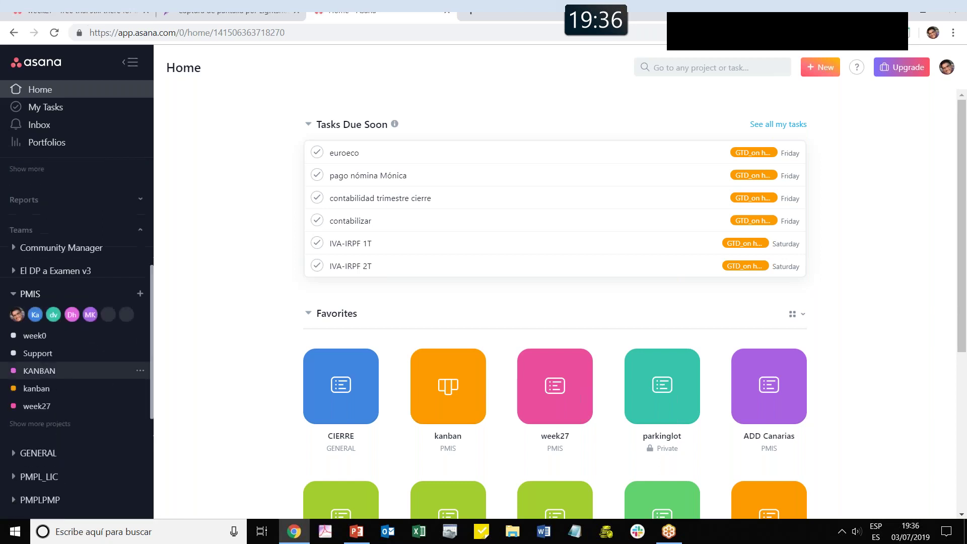
# Open the PMIS team's week27 project and examine its task sections from bugs down to done
pyautogui.click(41, 411)
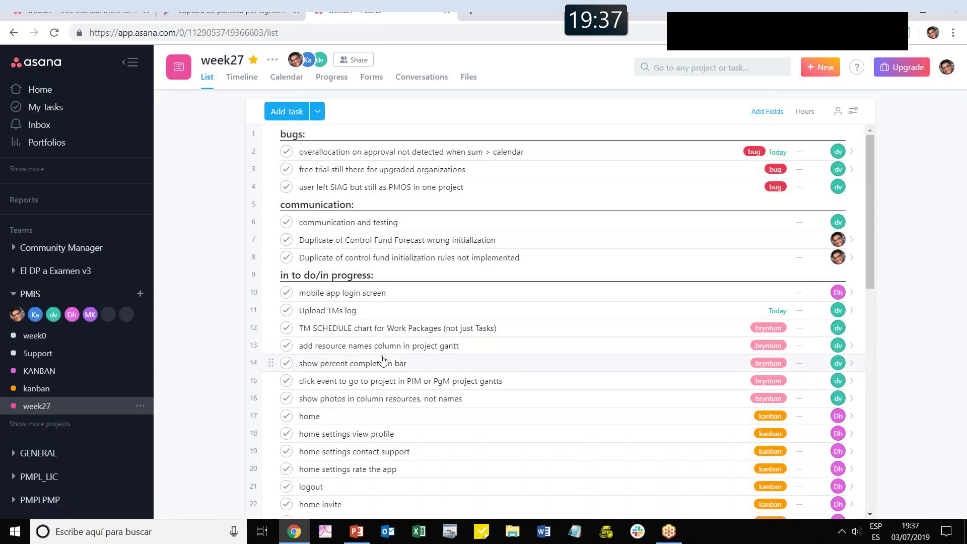
pyautogui.scroll(-10, 718, 413)
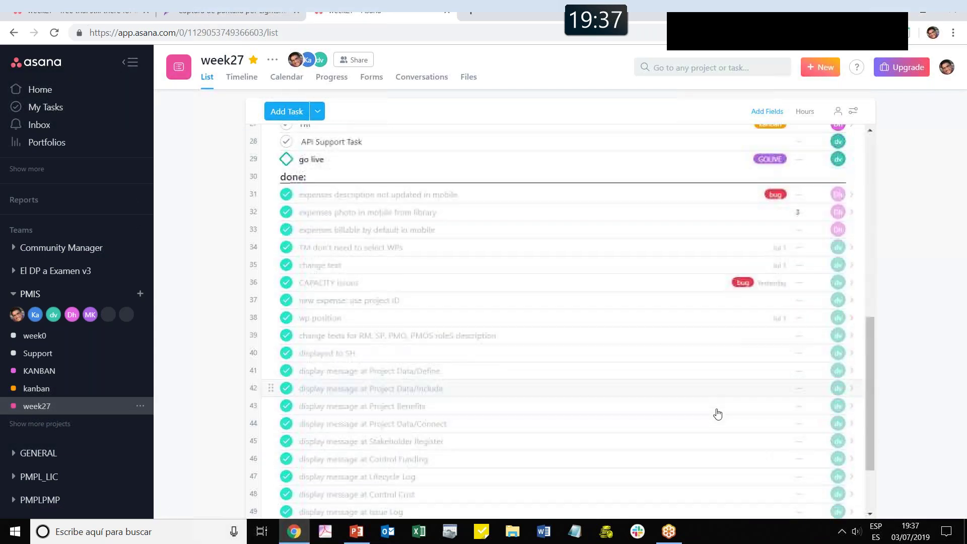
pyautogui.scroll(10, 718, 413)
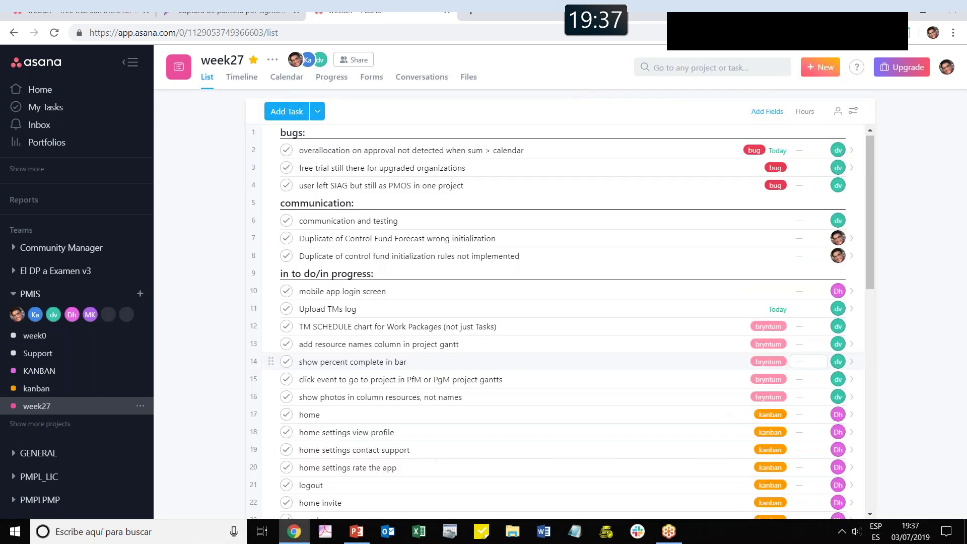
# Check the week27 list's view options with All Tasks selected, and review the task list through the completed tasks in the done section
pyautogui.click(853, 111)
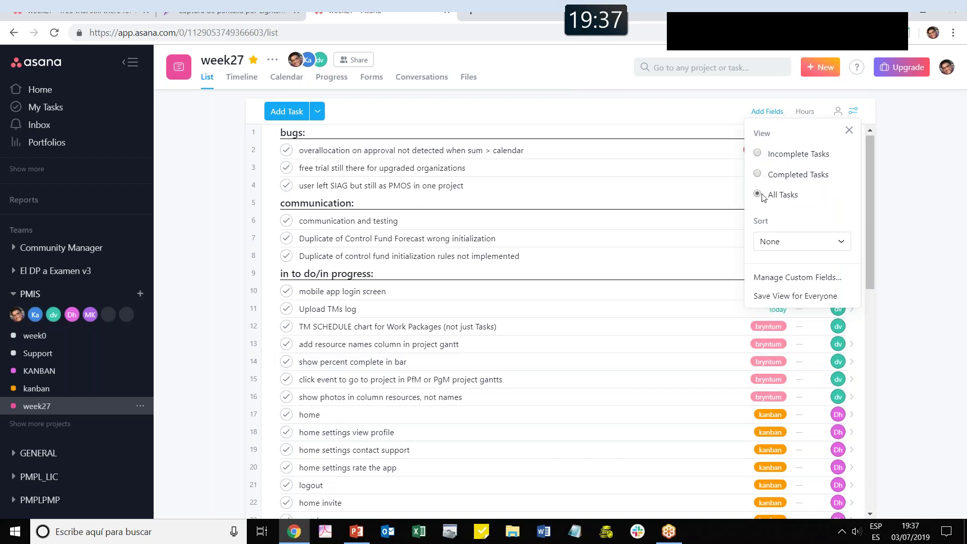
pyautogui.moveTo(869, 189); pyautogui.dragTo(888, 362)
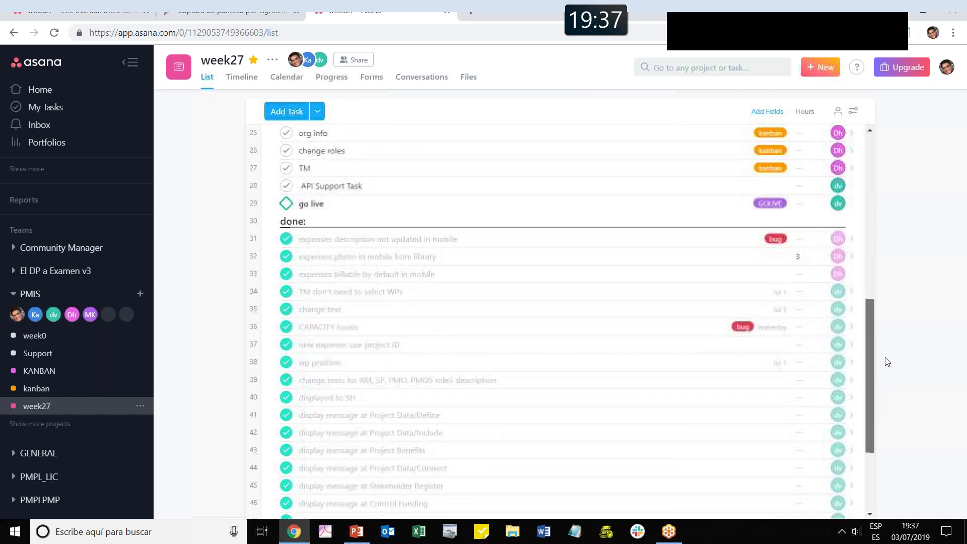
pyautogui.moveTo(888, 362); pyautogui.dragTo(912, 432)
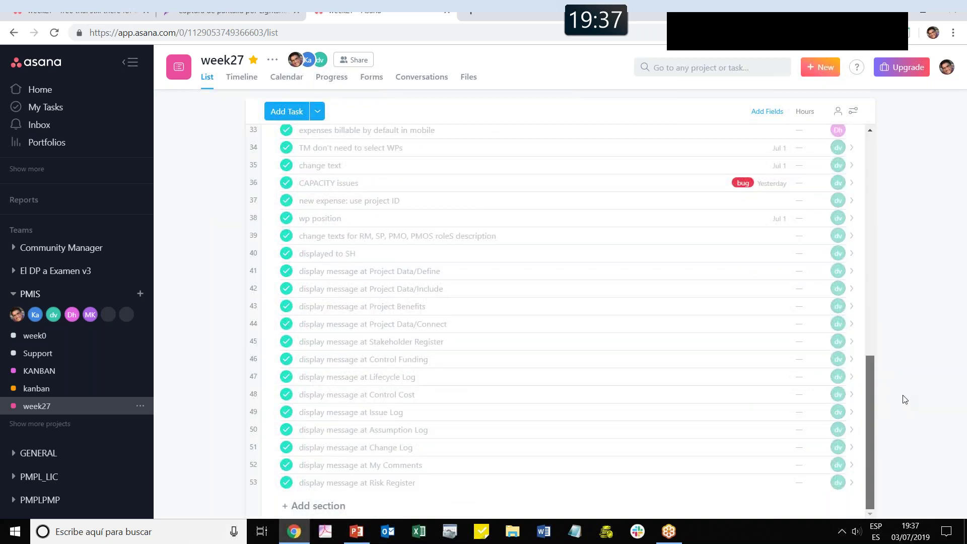
pyautogui.scroll(10, 321, 338)
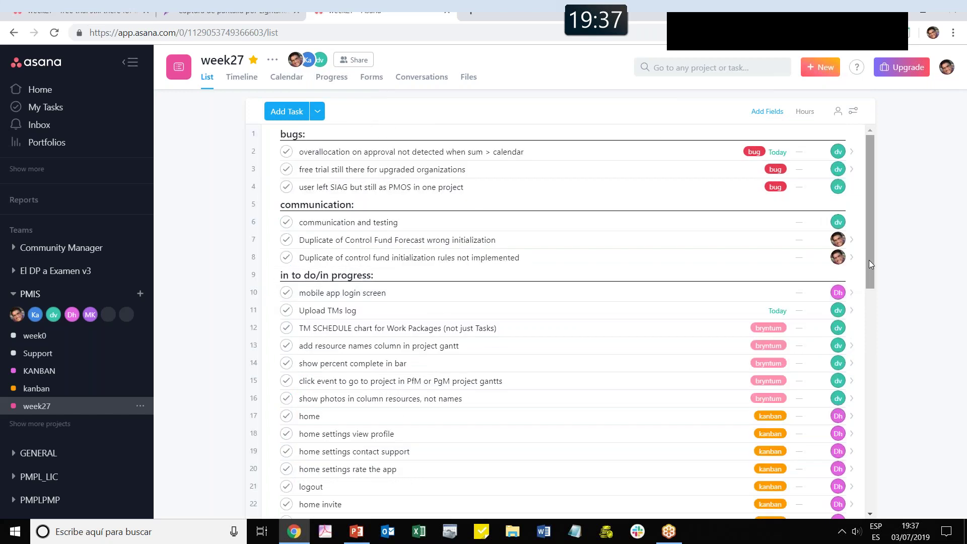
pyautogui.moveTo(869, 260); pyautogui.dragTo(877, 290)
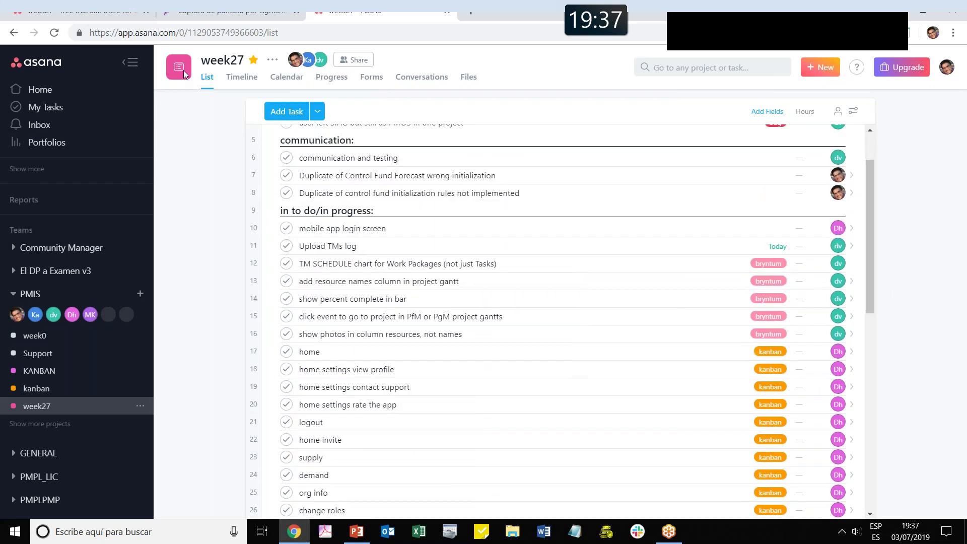
# Hide the sidebar and open the completed task "expenses photo in mobile from library" to examine its details and Hours field
pyautogui.click(130, 62)
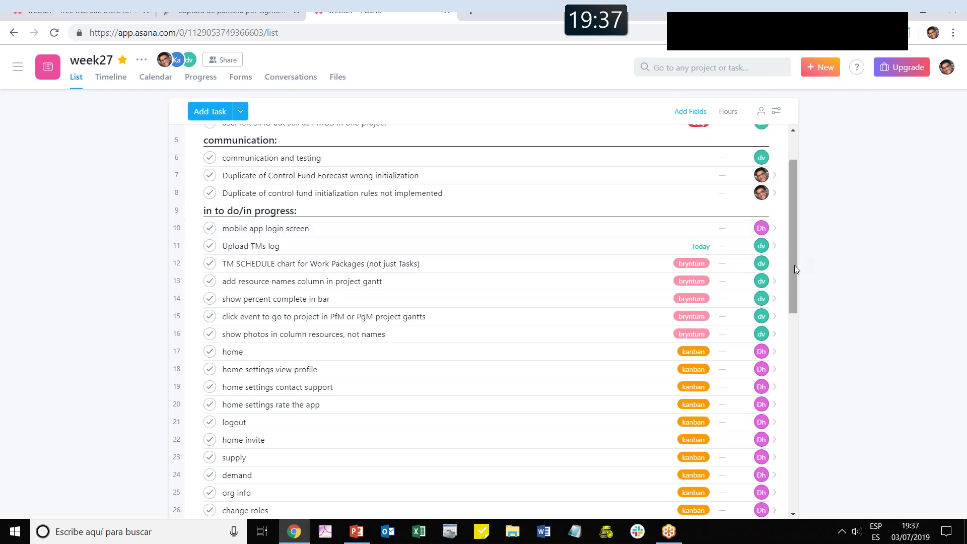
pyautogui.moveTo(796, 270); pyautogui.dragTo(799, 420)
pyautogui.click(291, 229)
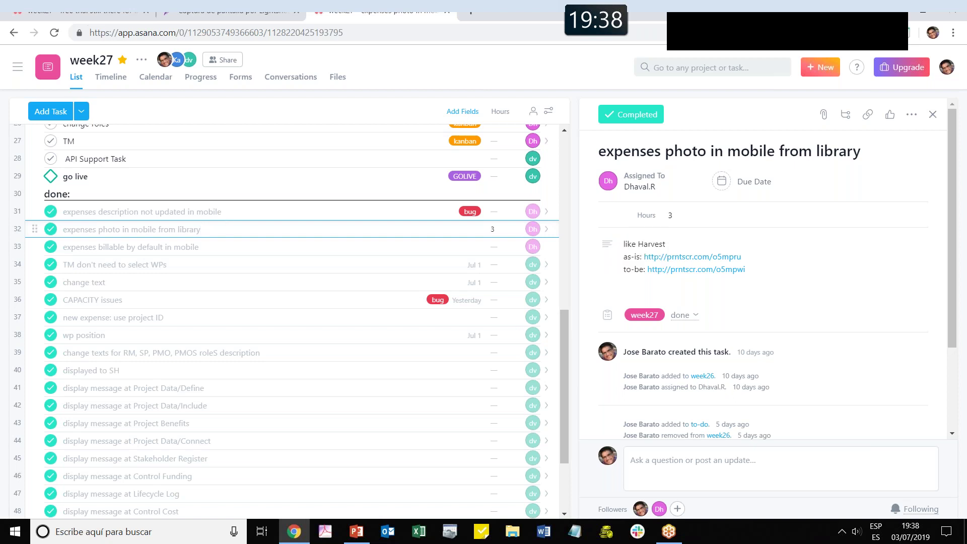
pyautogui.click(669, 216)
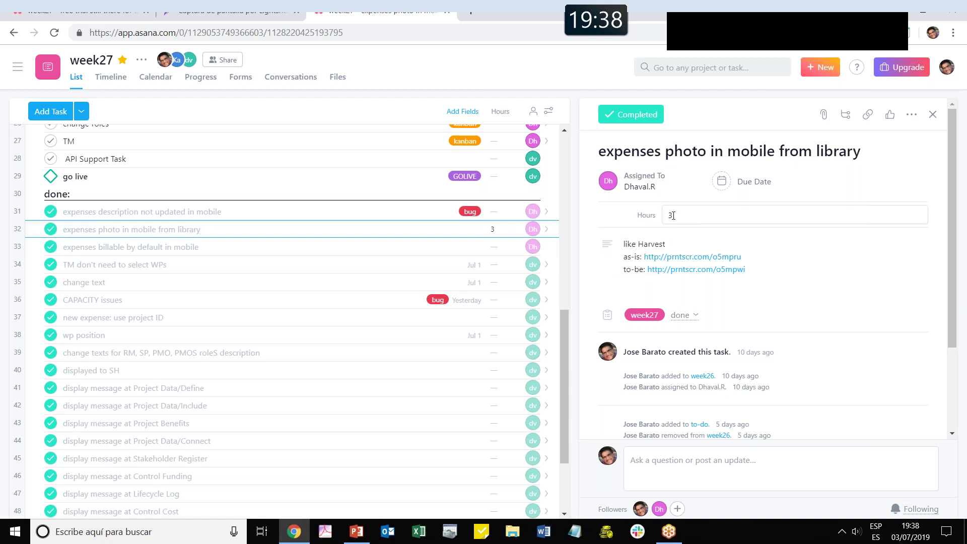
pyautogui.press('Escape')
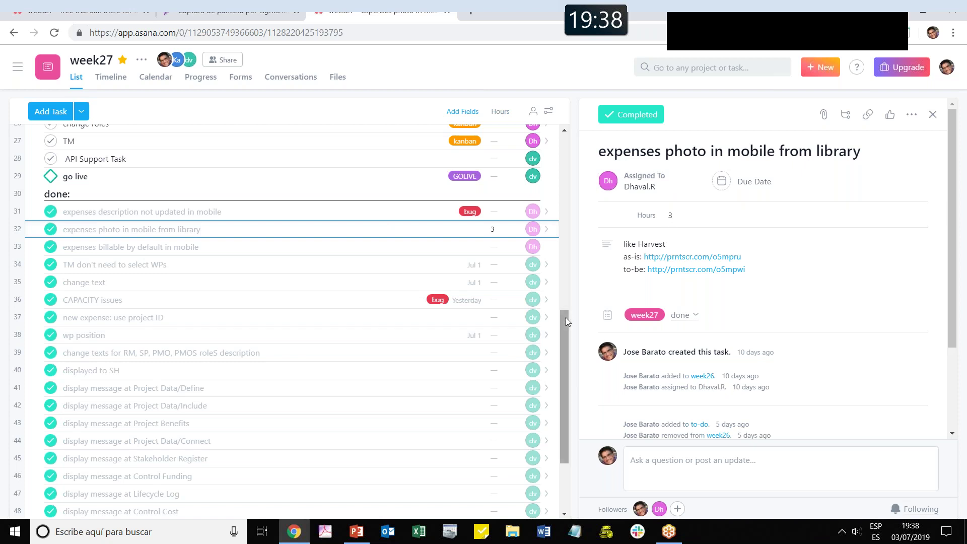
# Identify the assignee of "Upload TMs log", search for that person by name and review their list of tasks across projects
pyautogui.moveTo(567, 259); pyautogui.dragTo(564, 124)
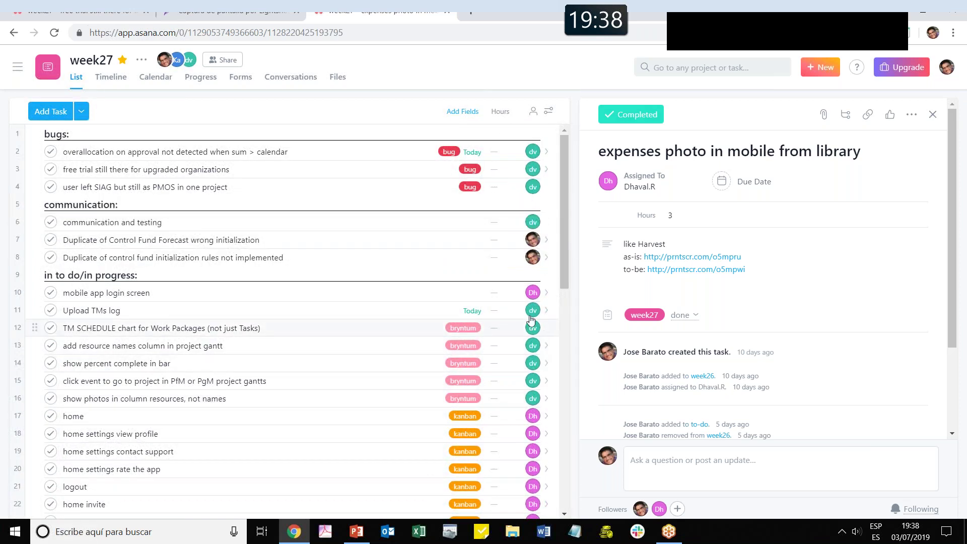
pyautogui.moveTo(532, 313)
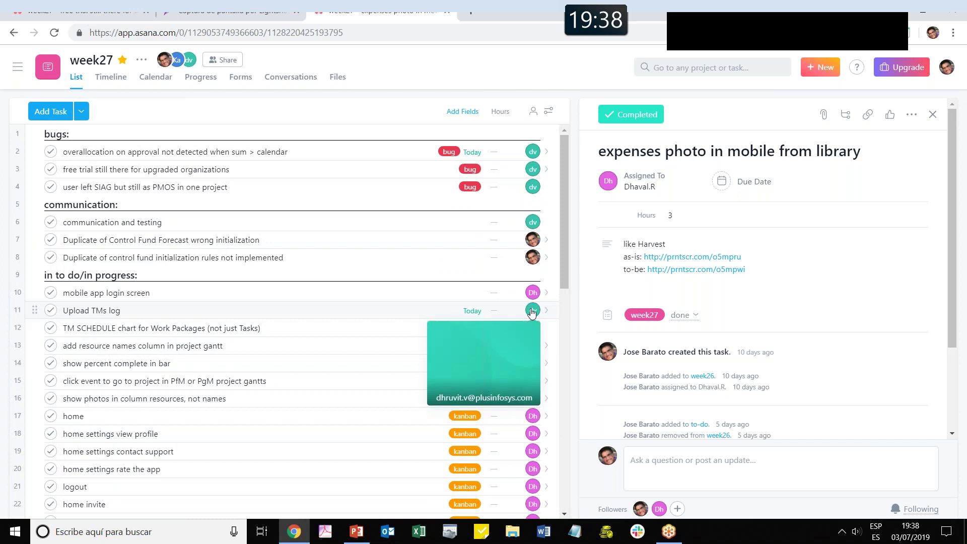
pyautogui.click(665, 69)
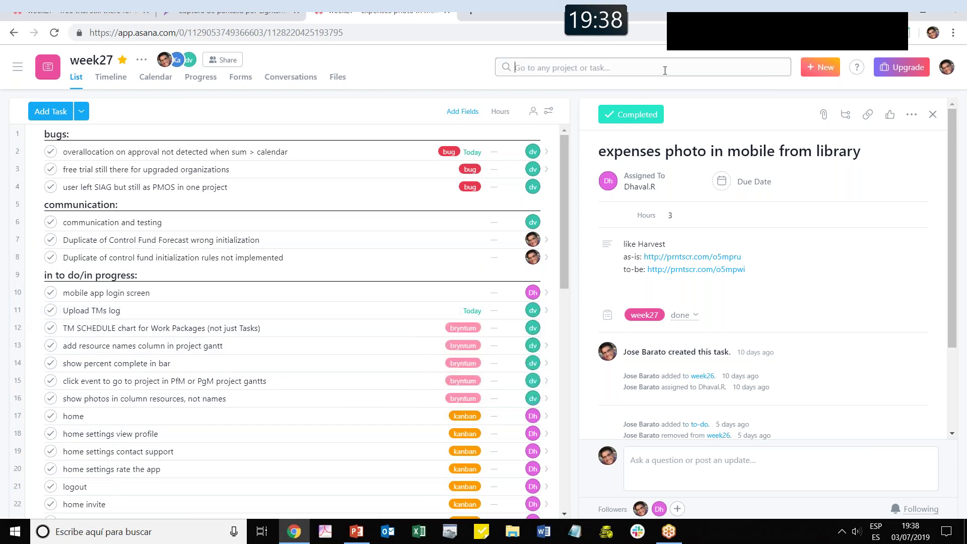
pyautogui.write('dhru')
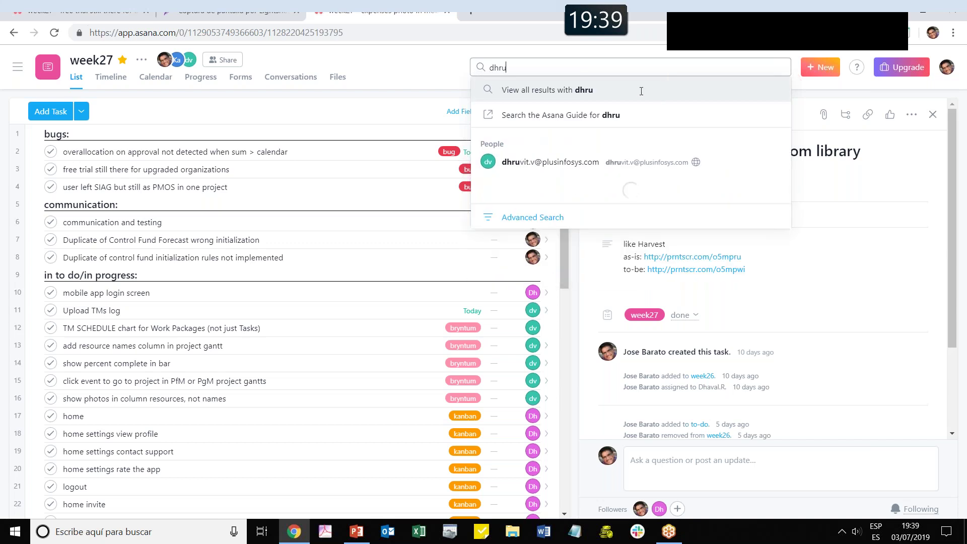
pyautogui.press('Down')
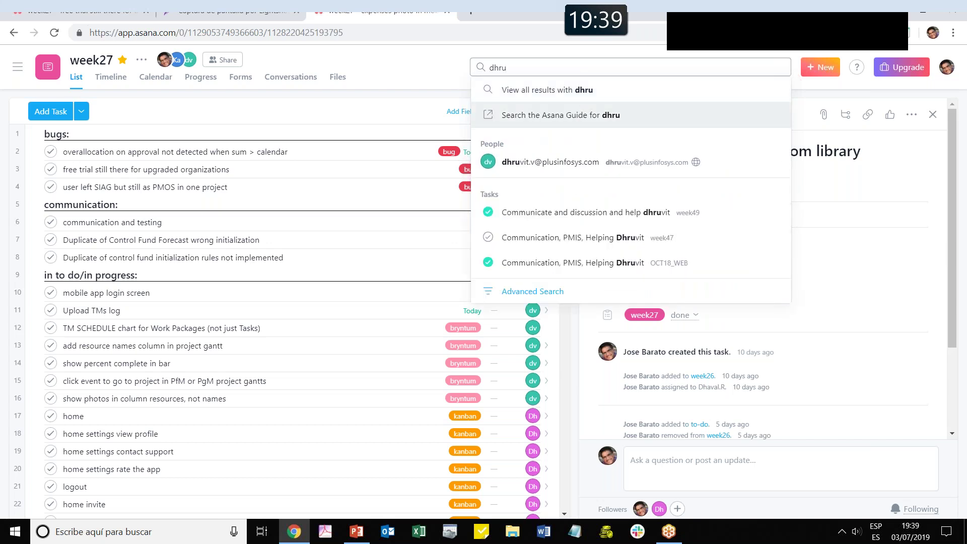
pyautogui.click(563, 167)
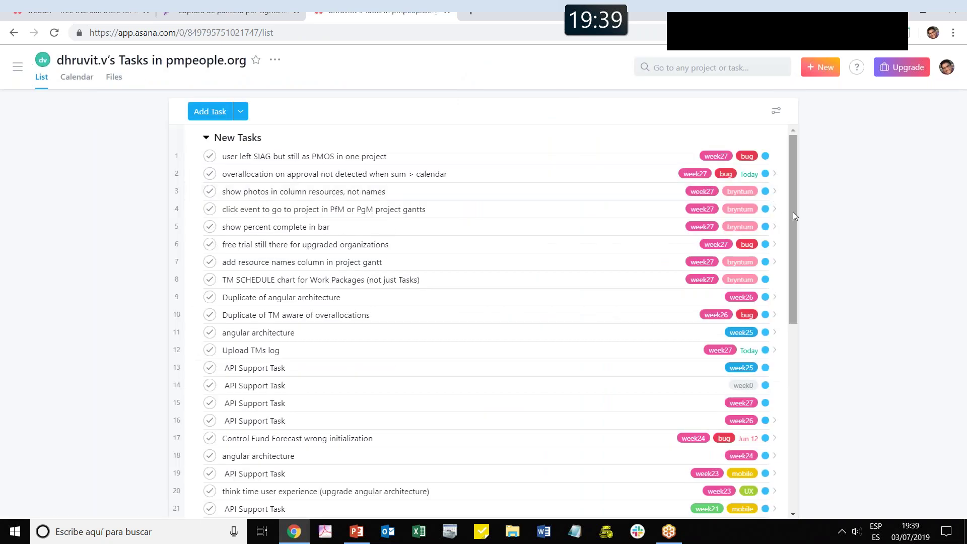
pyautogui.moveTo(793, 216); pyautogui.dragTo(795, 222)
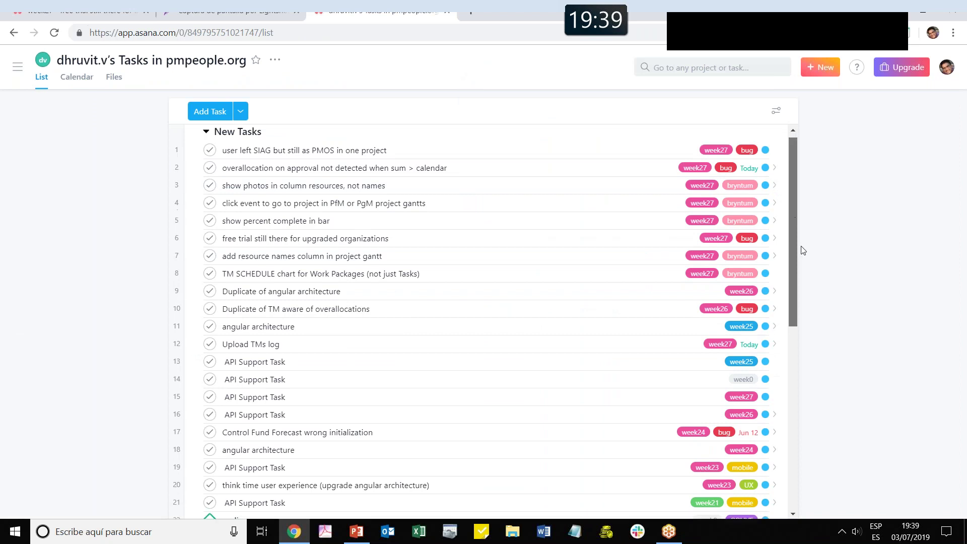
pyautogui.moveTo(795, 221); pyautogui.dragTo(795, 167)
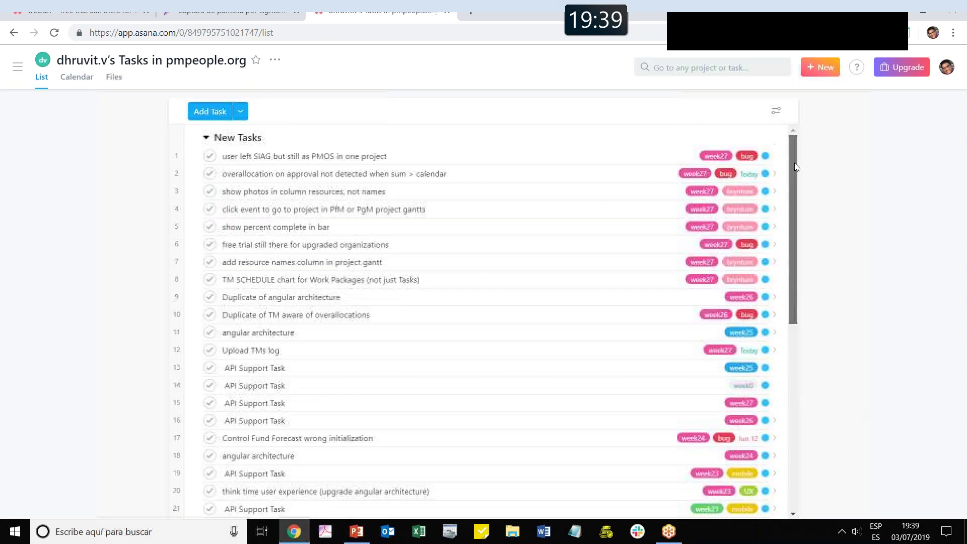
# Return to week27 grouped by assignee and select the second assignee's tasks from "overallocation on approval" through "display message at Risk Register"
pyautogui.hotkey('alt', 'Left')
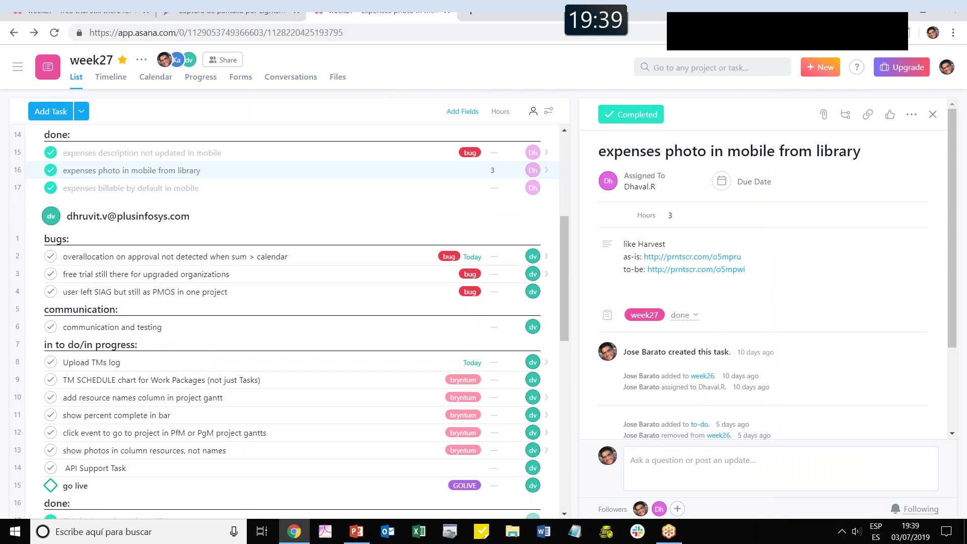
pyautogui.hotkey('alt', 'Right')
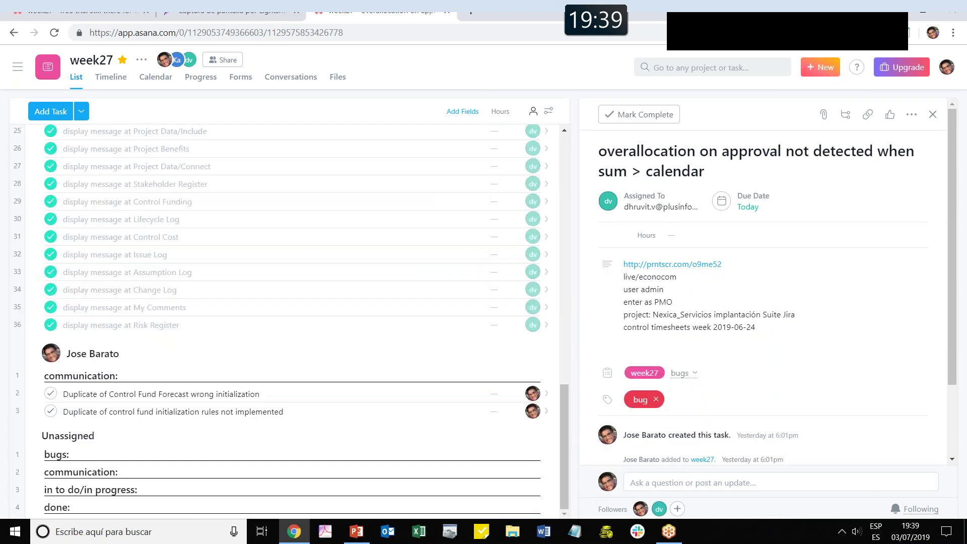
pyautogui.keyDown('shift'); pyautogui.click(121, 325); pyautogui.keyUp('shift')
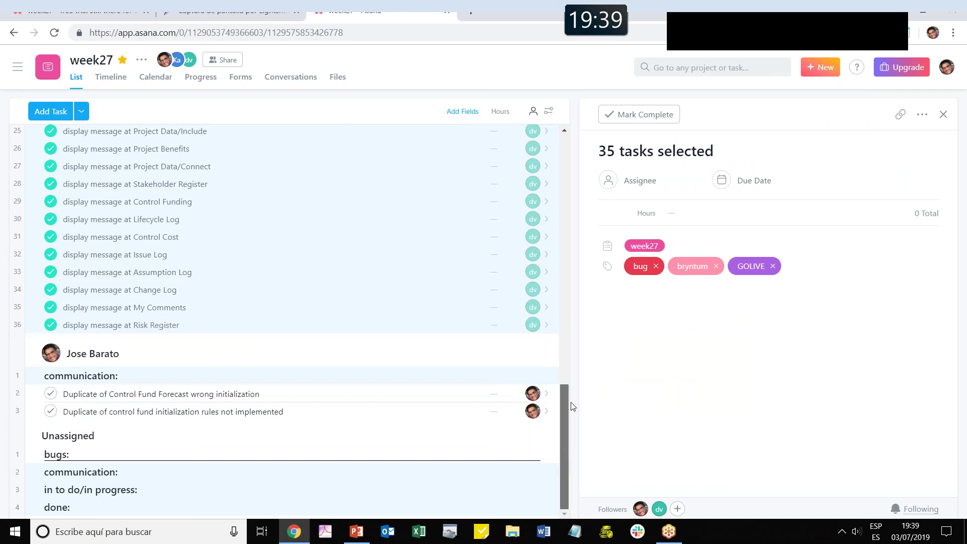
# Open "expenses billable by default in mobile" from the first assignee's done section and review that assignee's group of tasks
pyautogui.scroll(1, 571, 398)
pyautogui.scroll(12, 572, 384)
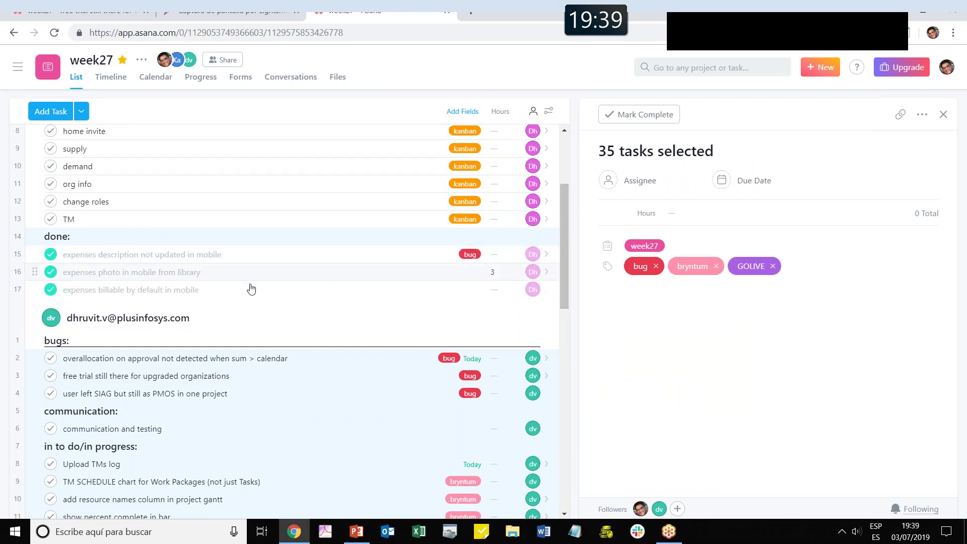
pyautogui.click(207, 295)
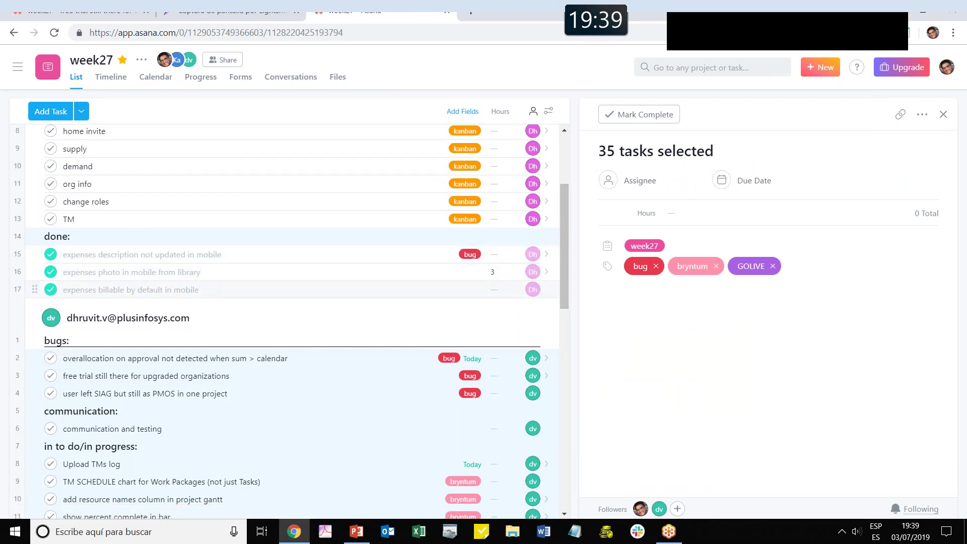
pyautogui.scroll(3, 282, 323)
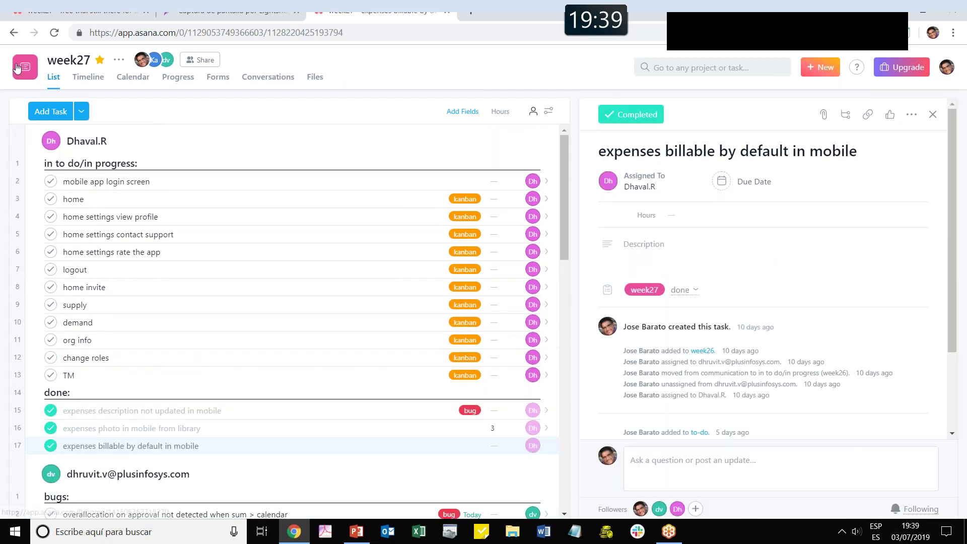
# Show the sidebar again, search for "week" and open the PMIS team's week26 project
pyautogui.click(16, 67)
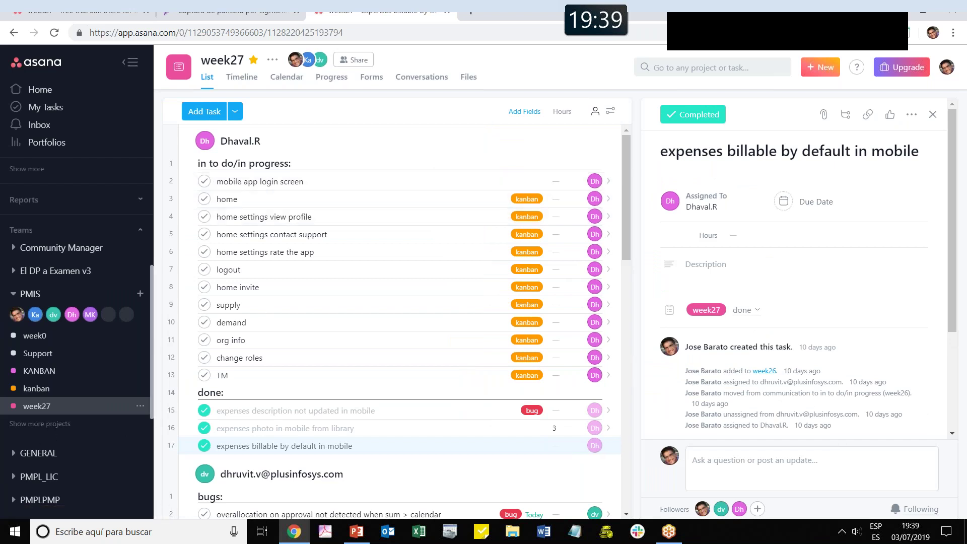
pyautogui.click(671, 71)
pyautogui.write('week')
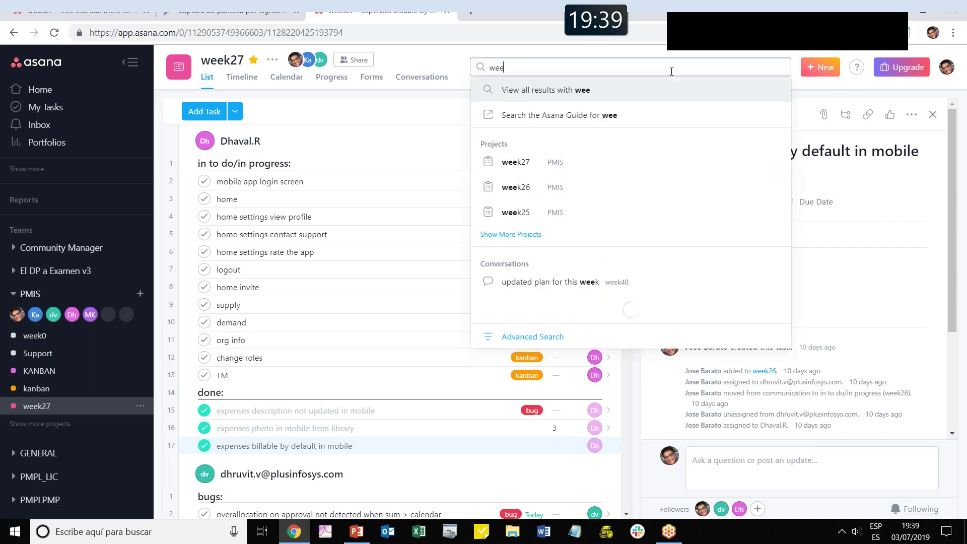
pyautogui.click(547, 192)
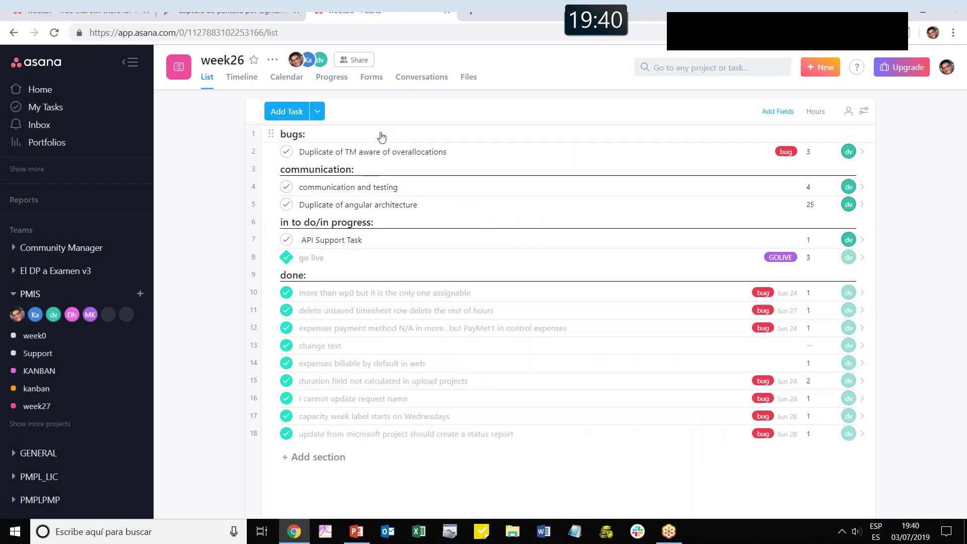
# Select all week26 tasks to total their planned Hours, and repeat the total for the assignee's tasks with the list grouped by assignee
pyautogui.keyDown('shift'); pyautogui.click(338, 437); pyautogui.keyUp('shift')
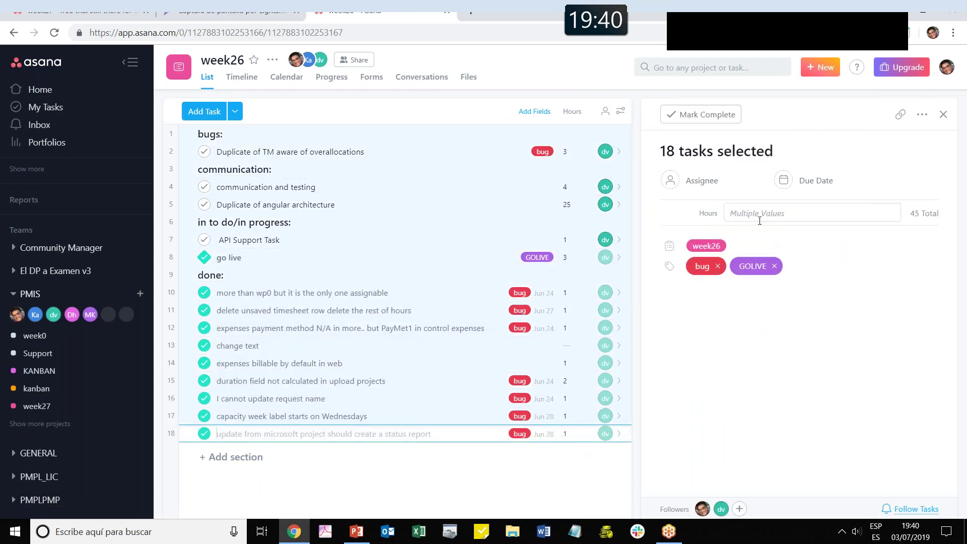
pyautogui.moveTo(936, 246)
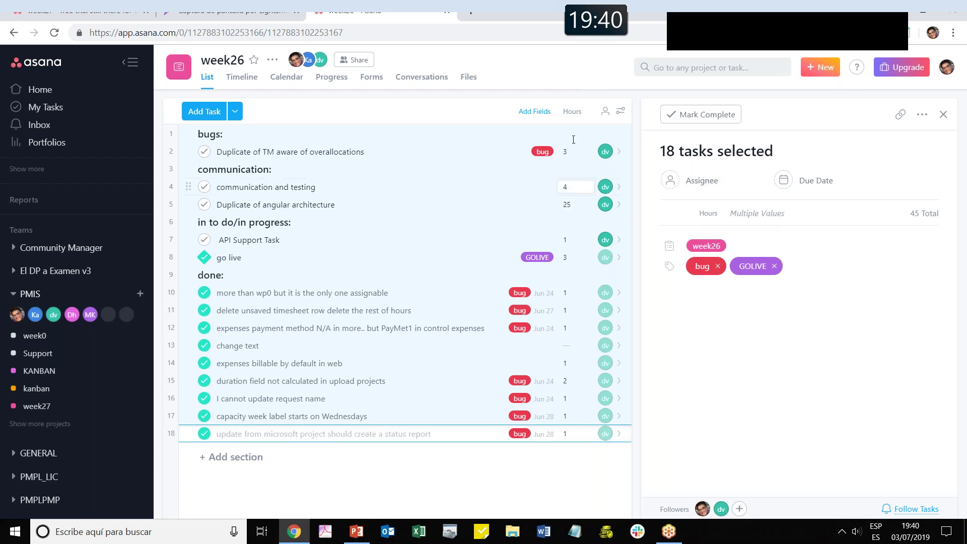
pyautogui.click(605, 111)
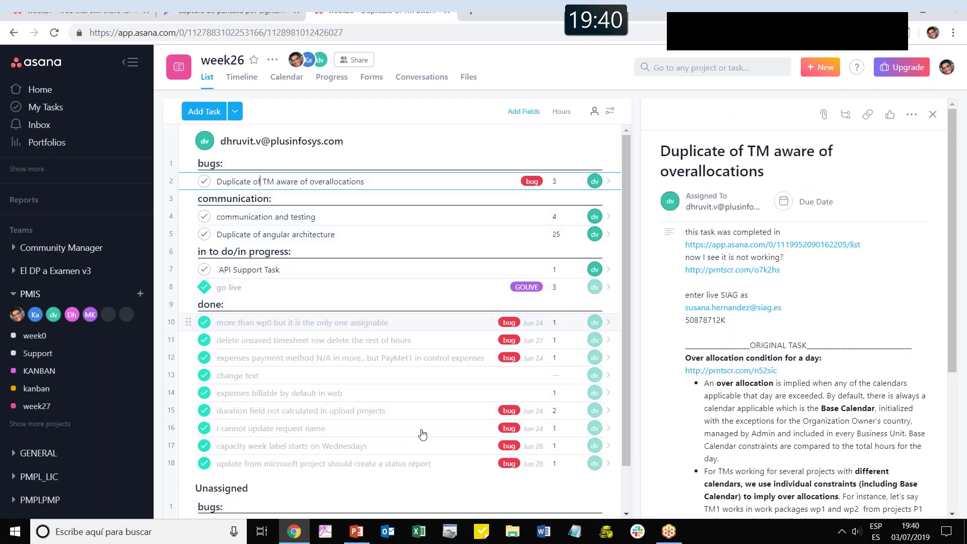
pyautogui.scroll(-1, 422, 434)
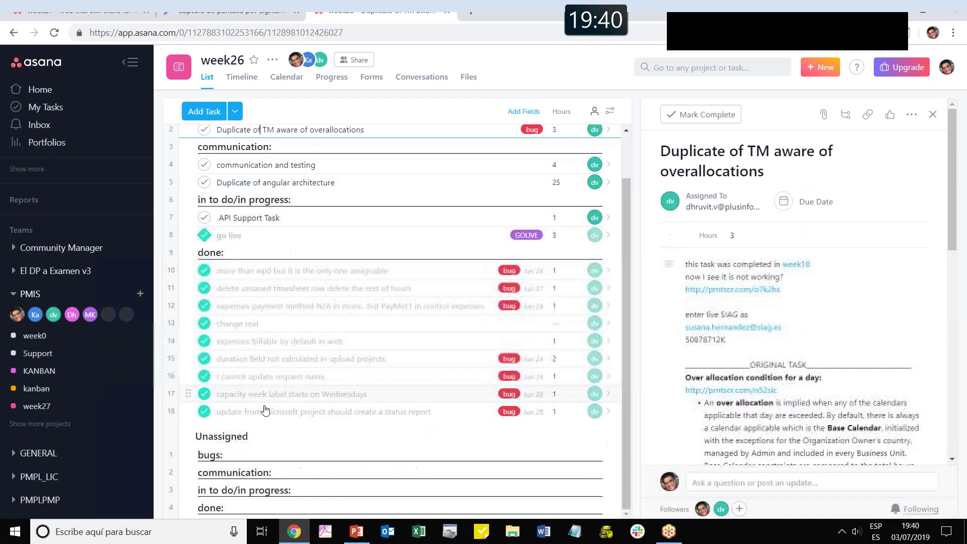
pyautogui.keyDown('shift'); pyautogui.click(322, 412); pyautogui.keyUp('shift')
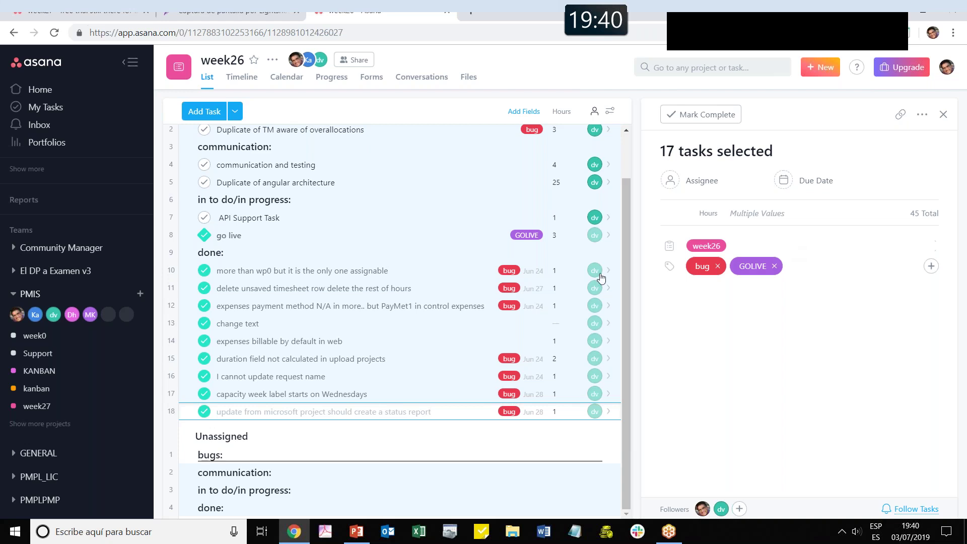
pyautogui.moveTo(624, 269); pyautogui.dragTo(618, 220)
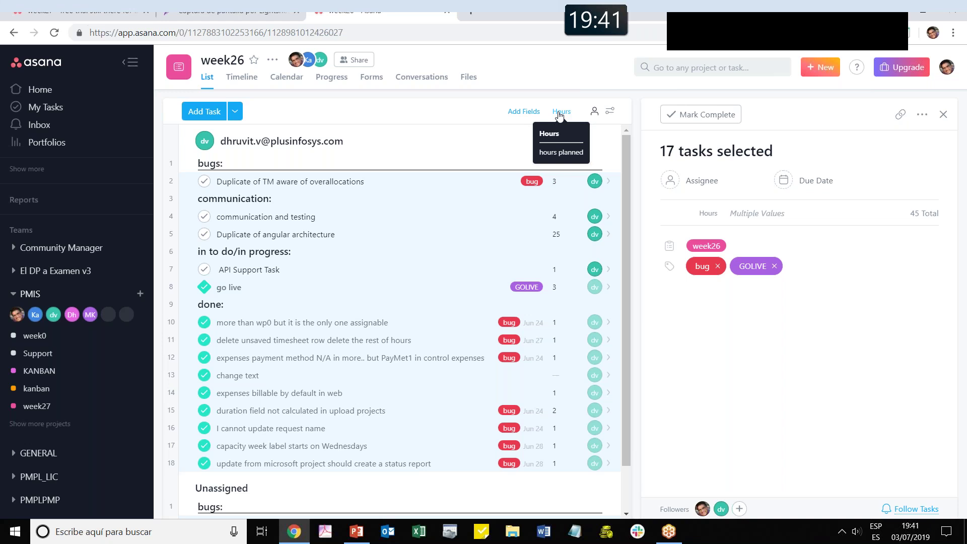
# View the week26 tasks in the Timeline view and in the Calendar view for June 2019
pyautogui.click(242, 81)
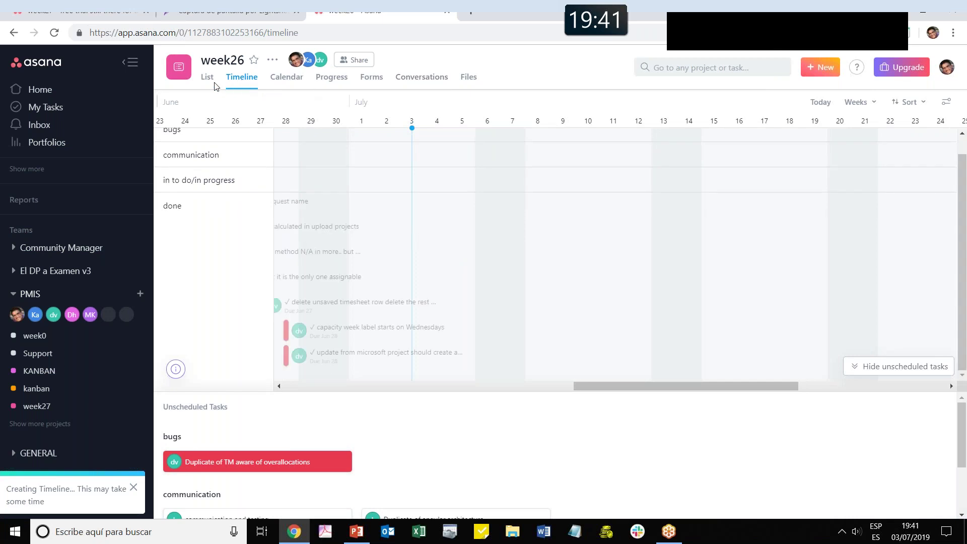
pyautogui.click(285, 80)
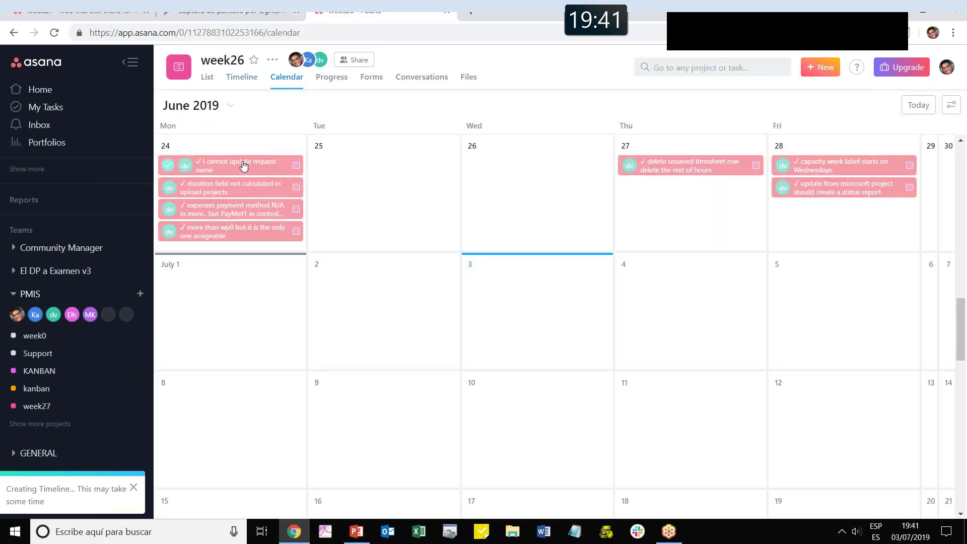
pyautogui.moveTo(243, 165)
pyautogui.mouseDown()
pyautogui.moveTo(335, 165)
pyautogui.moveTo(248, 170)
pyautogui.moveTo(241, 162)
pyautogui.mouseUp()
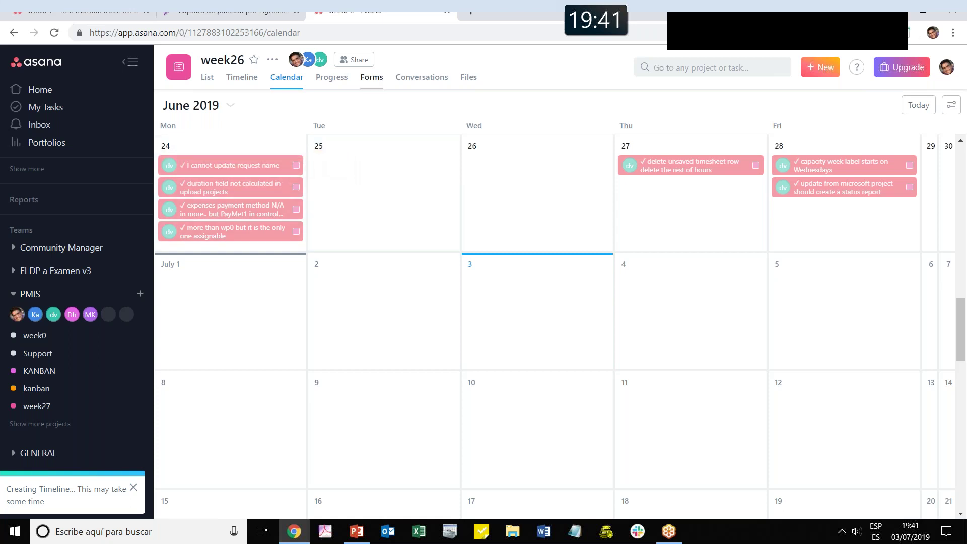
# Open the PMIS team's week27 project, view the "Upload TMs log" task, and hide the sidebar and task details
pyautogui.click(134, 487)
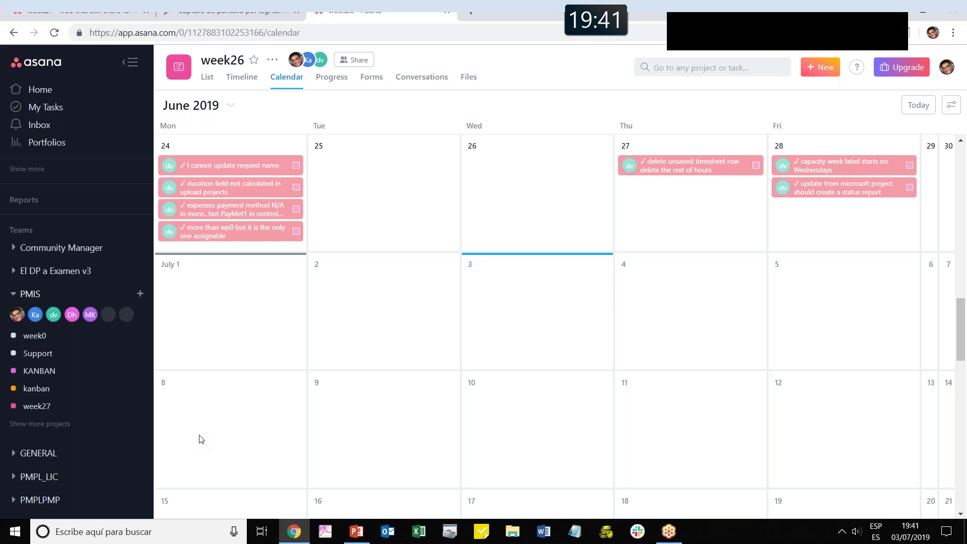
pyautogui.click(48, 403)
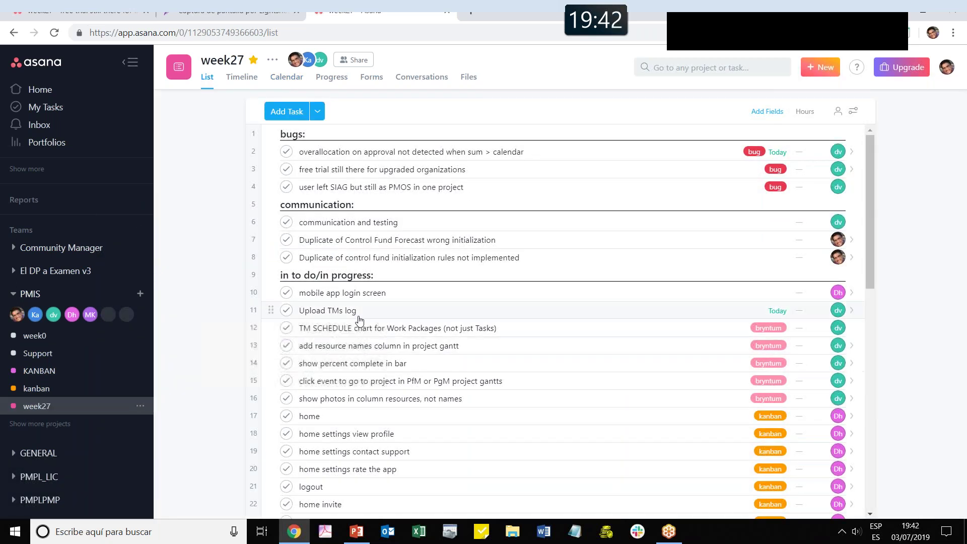
pyautogui.click(358, 317)
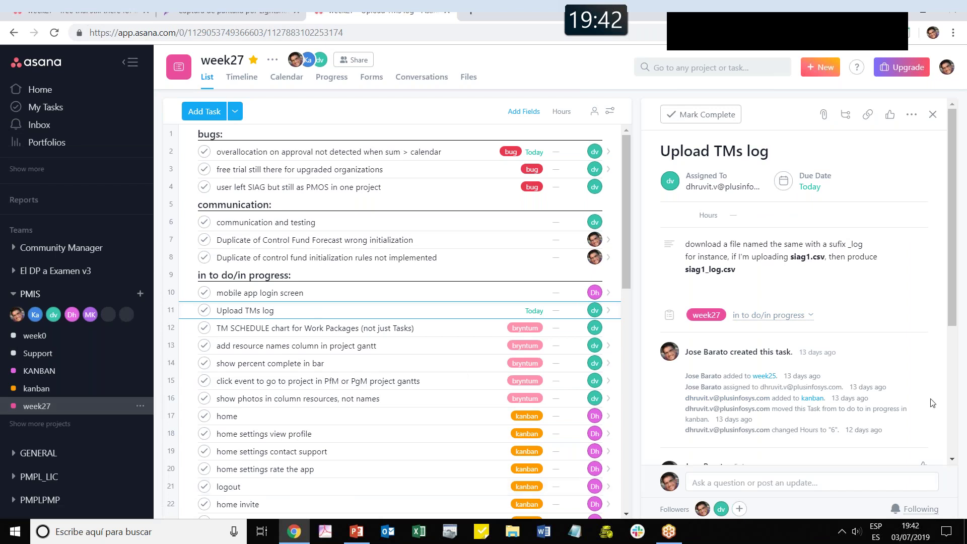
pyautogui.click(126, 65)
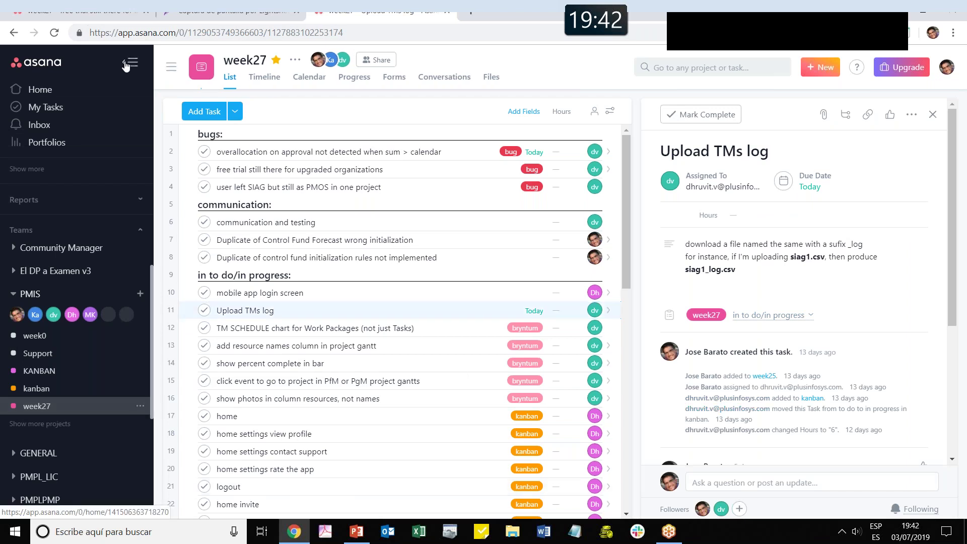
pyautogui.click(933, 115)
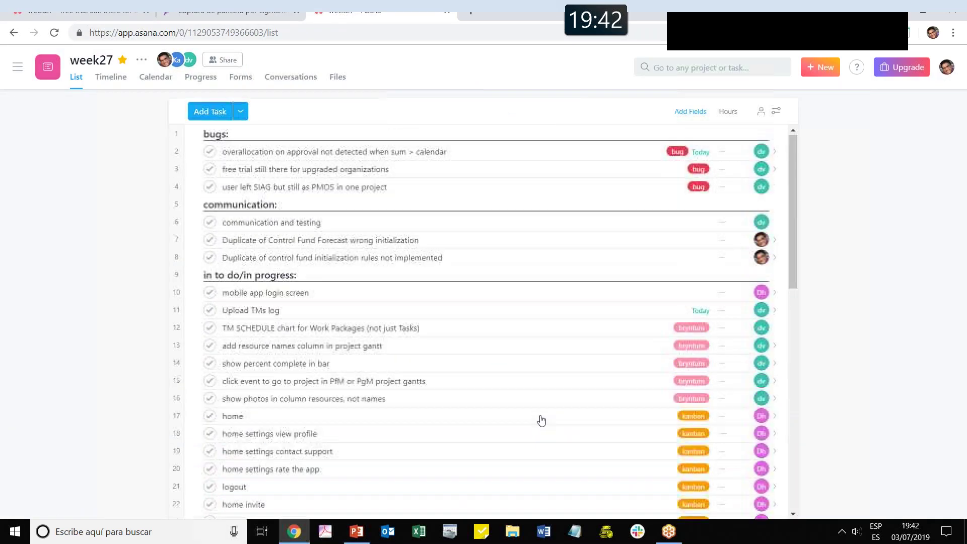
# Look through the week27 task list down to the done section, viewing the details of "show percent complete in bar"
pyautogui.scroll(-7, 540, 418)
pyautogui.scroll(8, 539, 420)
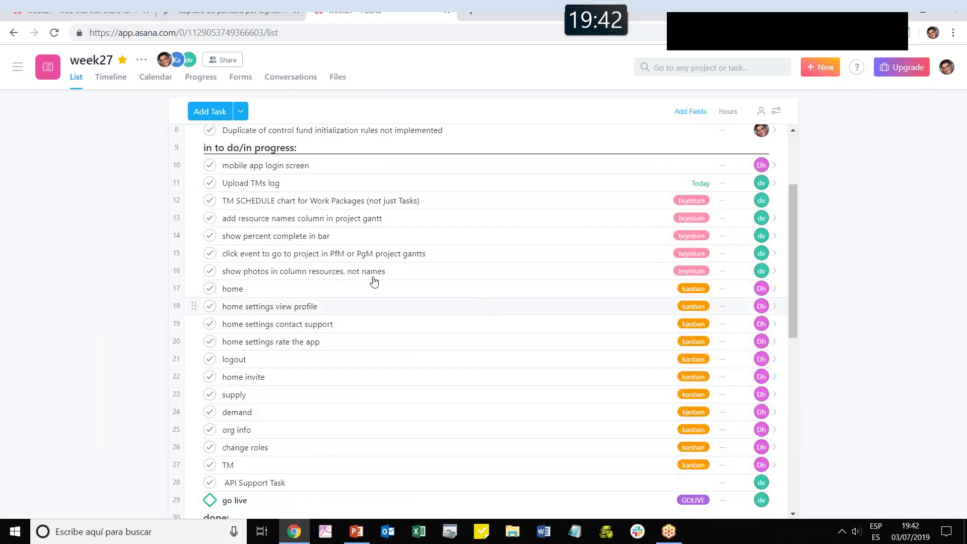
pyautogui.click(296, 243)
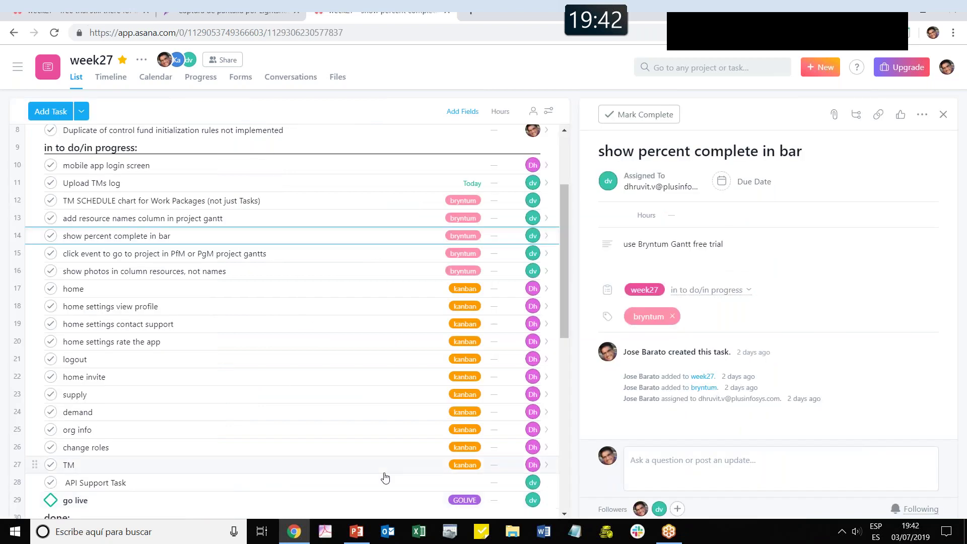
pyautogui.scroll(-10, 384, 479)
pyautogui.scroll(2, 201, 388)
pyautogui.scroll(1, 124, 224)
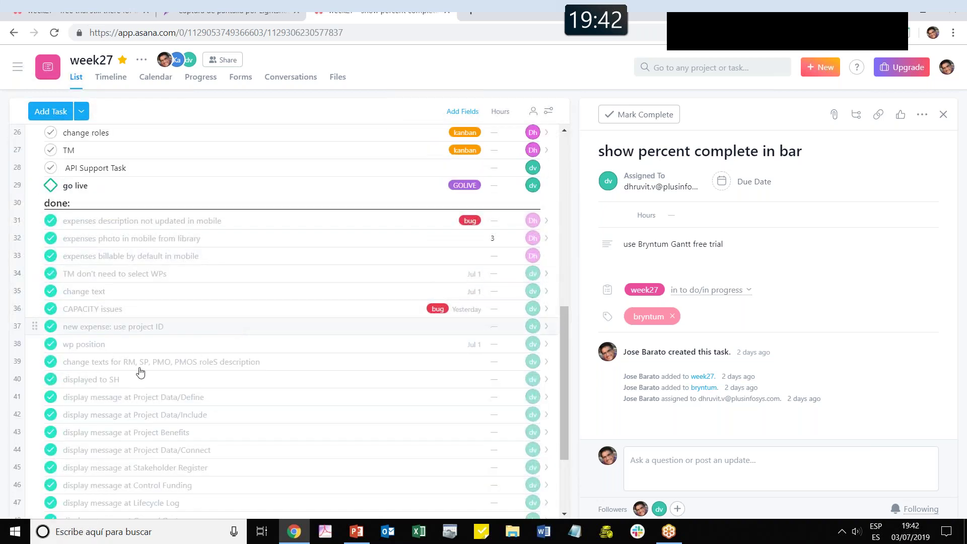
# Open the completed task "displayed to SH" in full screen and review its description, comments and activity history
pyautogui.click(121, 379)
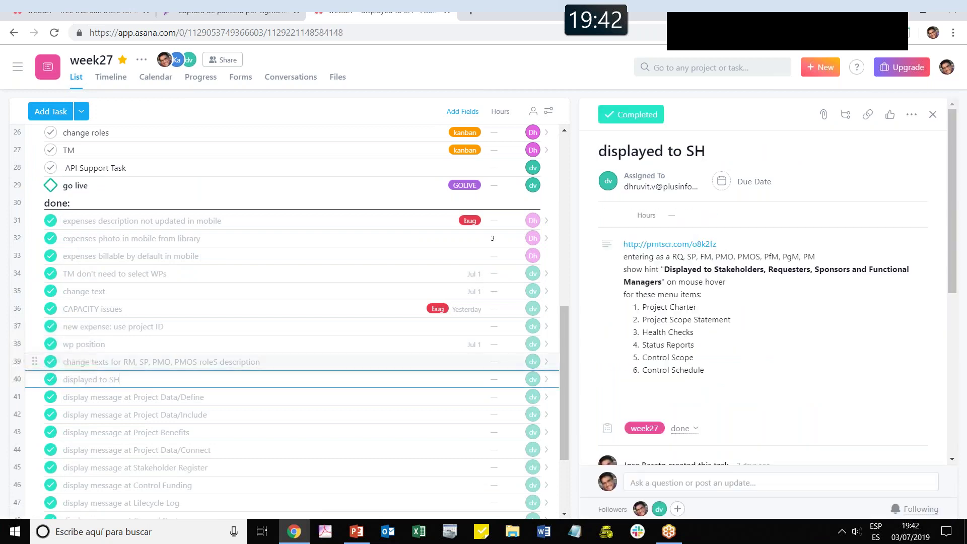
pyautogui.hotkey('Tab', 'x')
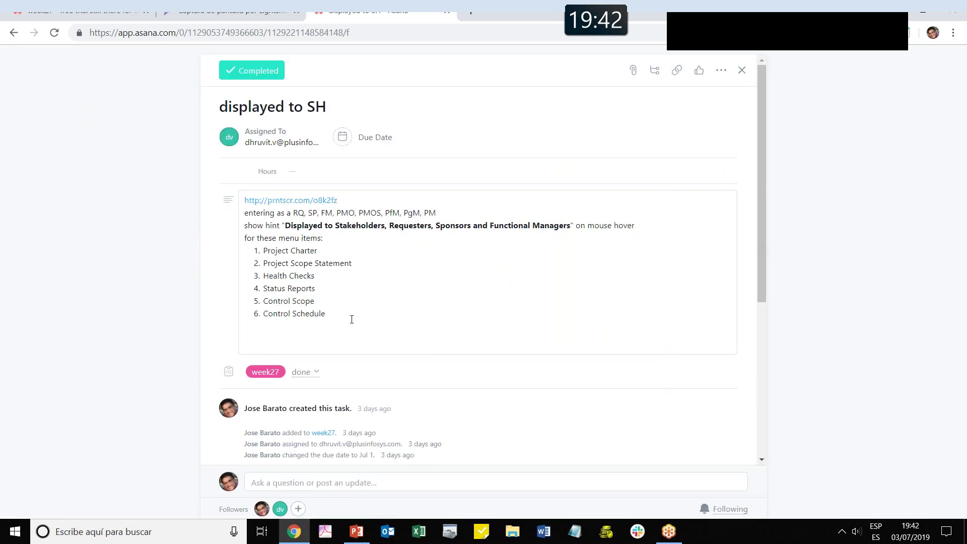
pyautogui.moveTo(767, 314); pyautogui.dragTo(784, 415)
pyautogui.scroll(-1, 629, 421)
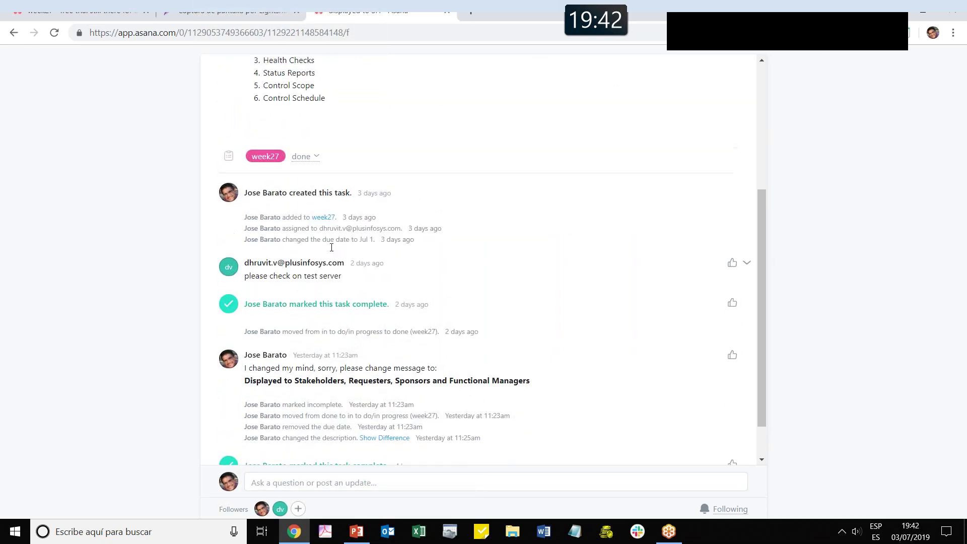
pyautogui.scroll(-1, 302, 282)
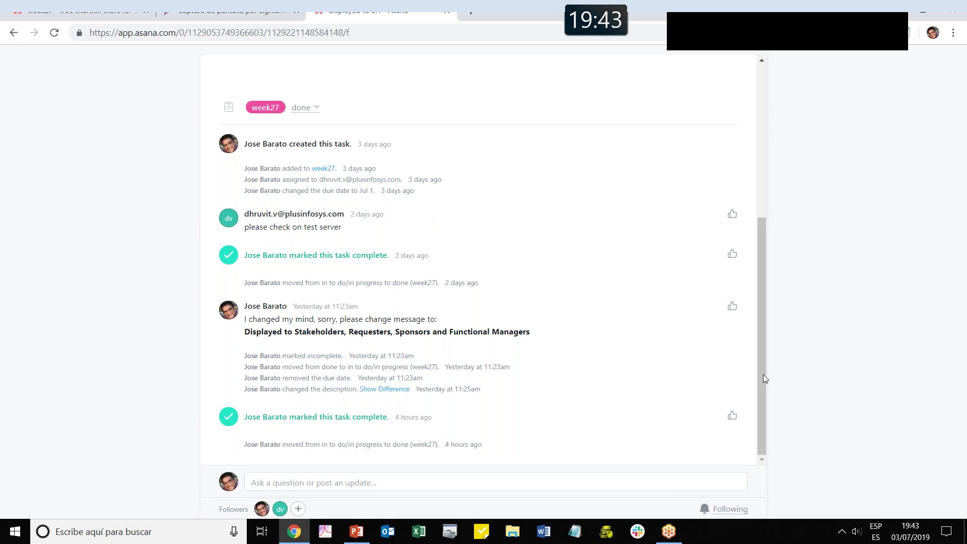
pyautogui.scroll(1, 359, 299)
pyautogui.scroll(4, 359, 298)
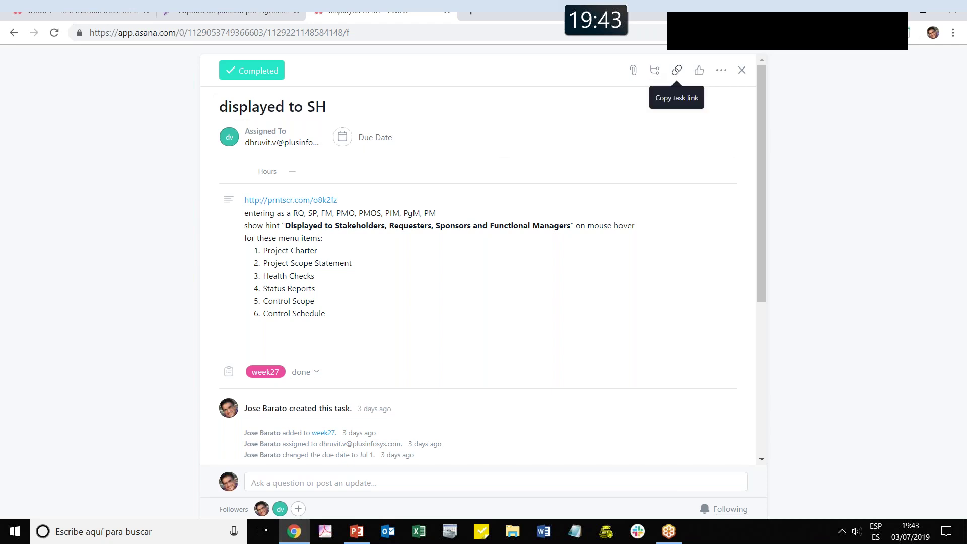
# Copy the "displayed to SH" task link and use it in a new browser tab to reach the already open task
pyautogui.click(676, 71)
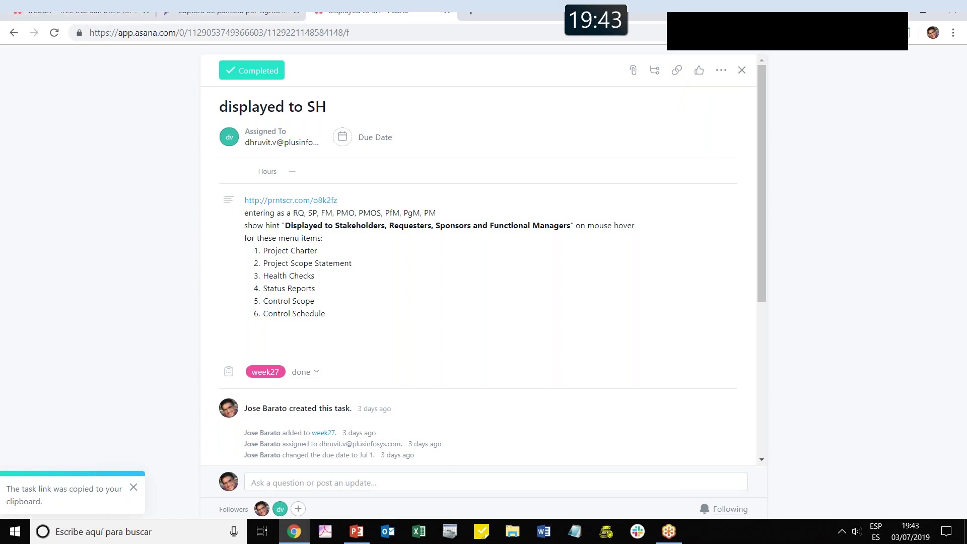
pyautogui.click(474, 16)
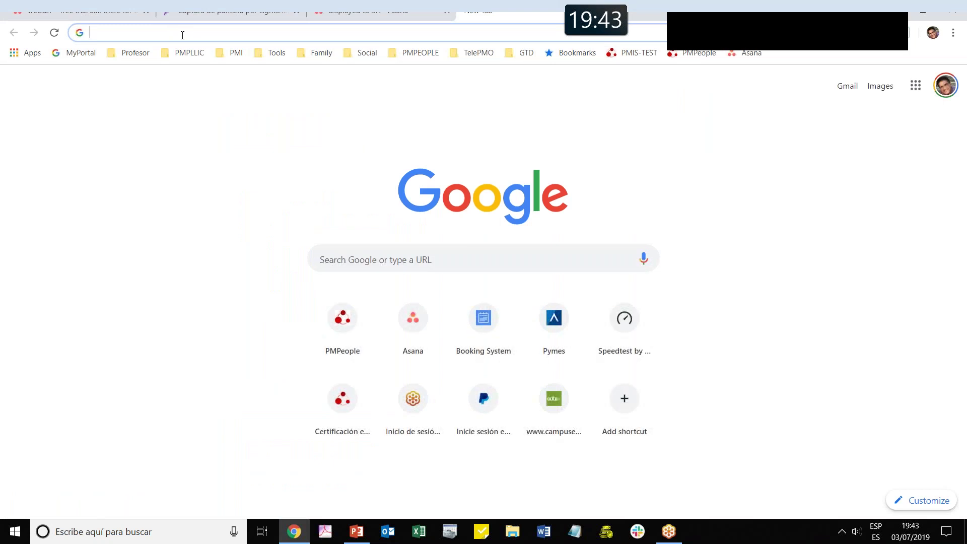
pyautogui.hotkey('ctrl', 'v')
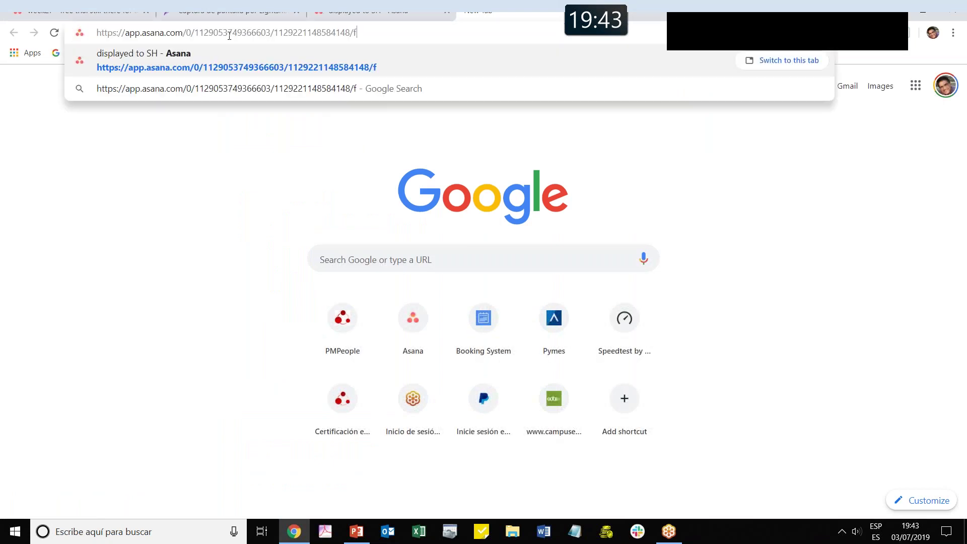
pyautogui.click(487, 68)
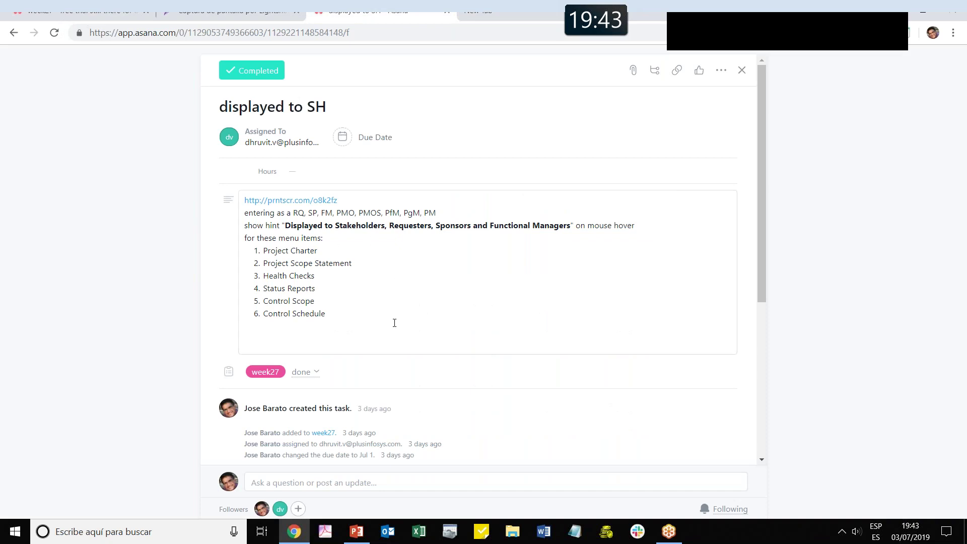
# Paste the copied task link below the numbered list in the task description, with blank lines around it
pyautogui.click(315, 332)
pyautogui.press('Return')
pyautogui.press('Return')
pyautogui.press('Return')
pyautogui.hotkey('ctrl', 'v')
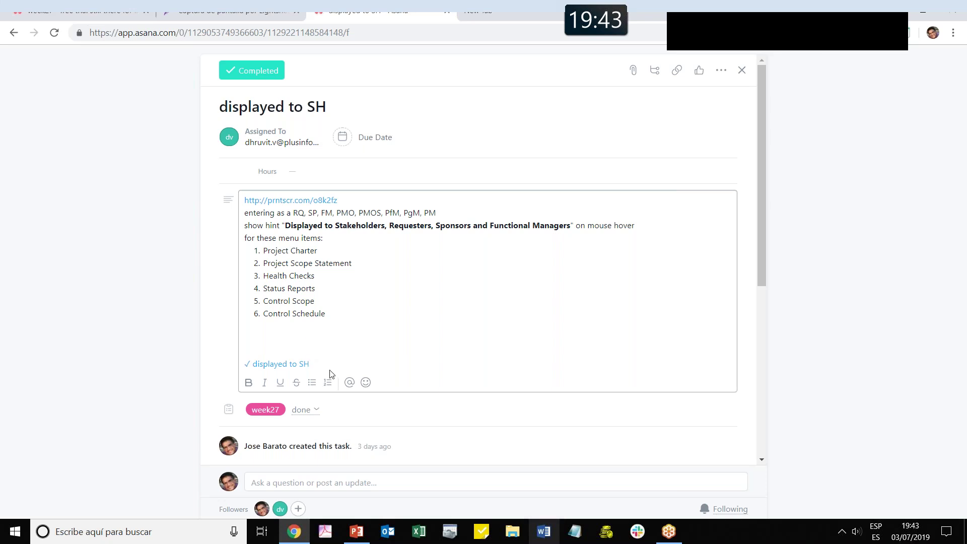
pyautogui.press('Return')
pyautogui.press('Return')
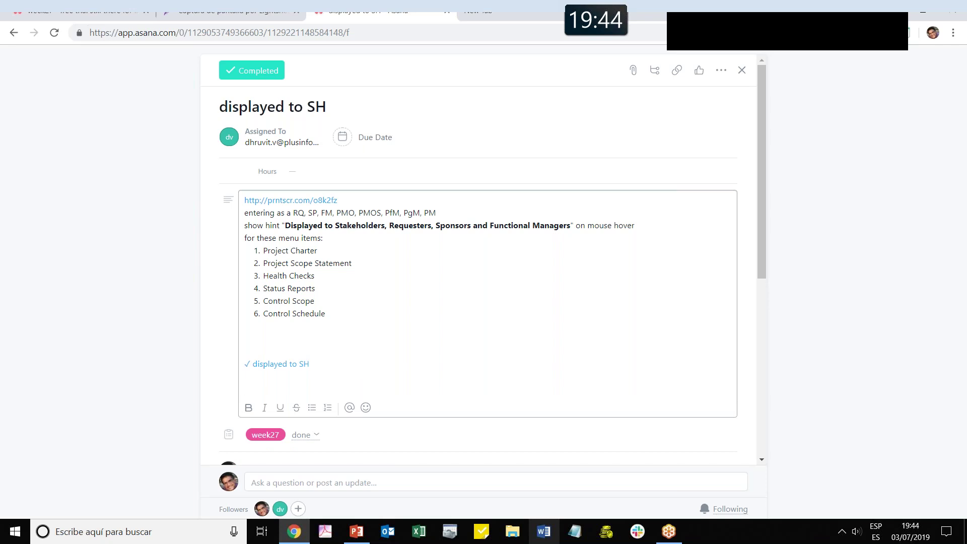
# Add "la tarea" with a mention of the "displayed to SH" task, and a line "hola" mentioning the assignee
pyautogui.write('la tarea @disp')
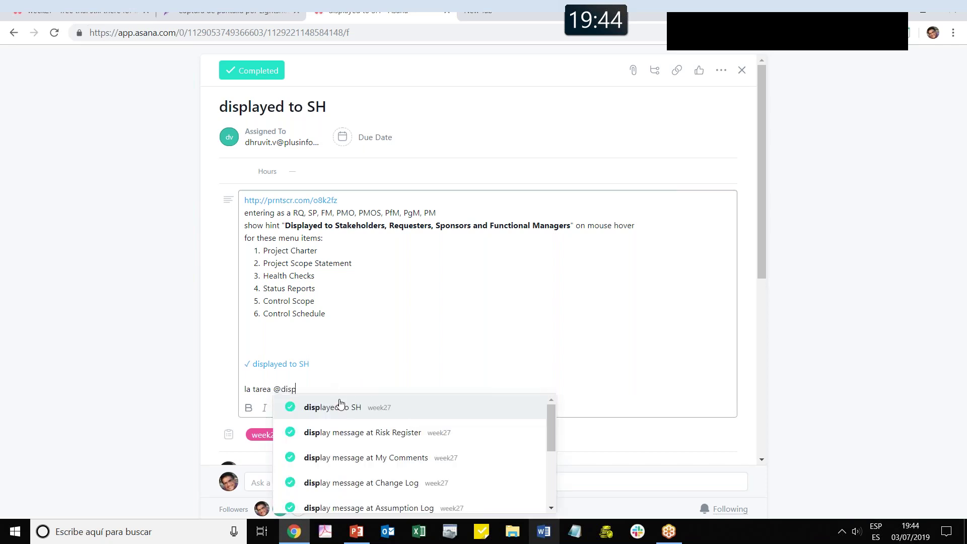
pyautogui.click(343, 407)
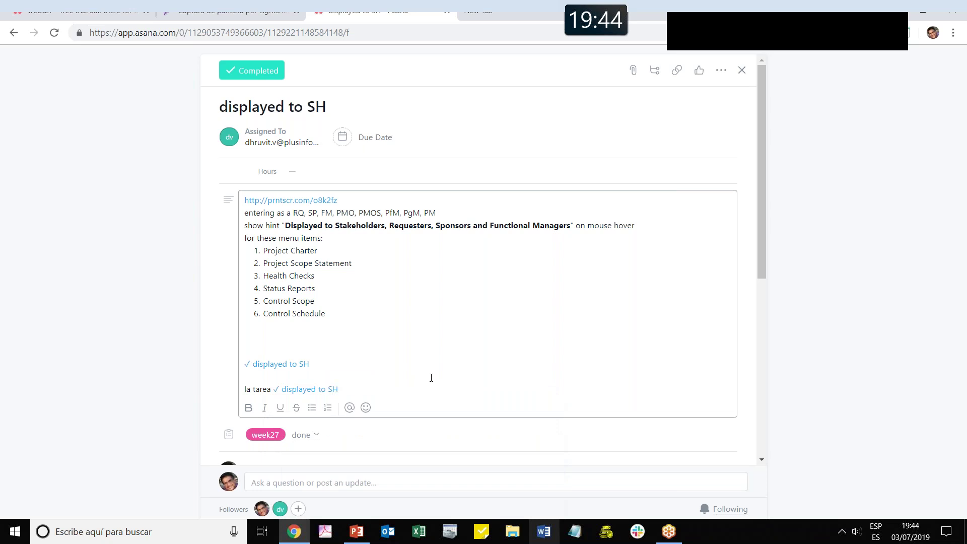
pyautogui.press('Return')
pyautogui.write('hola')
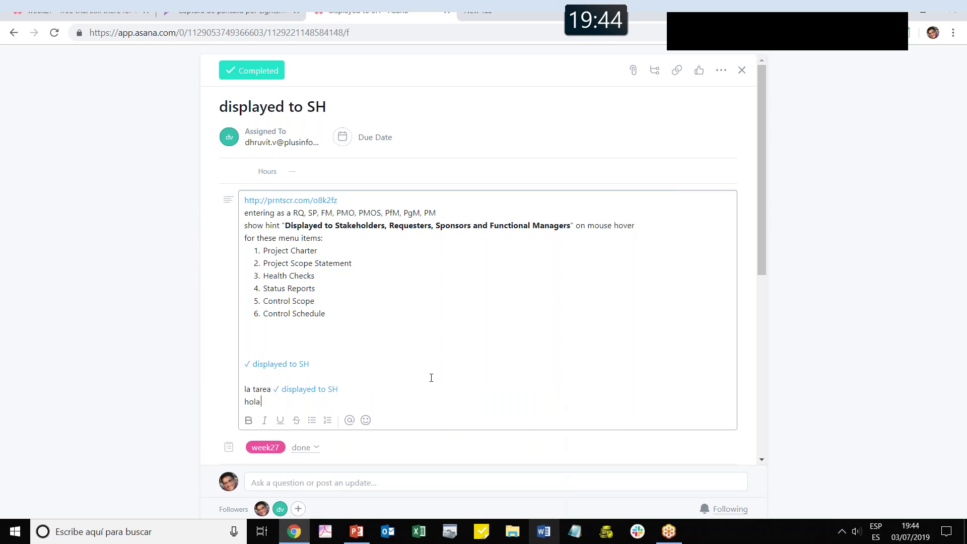
pyautogui.write(' @dhru')
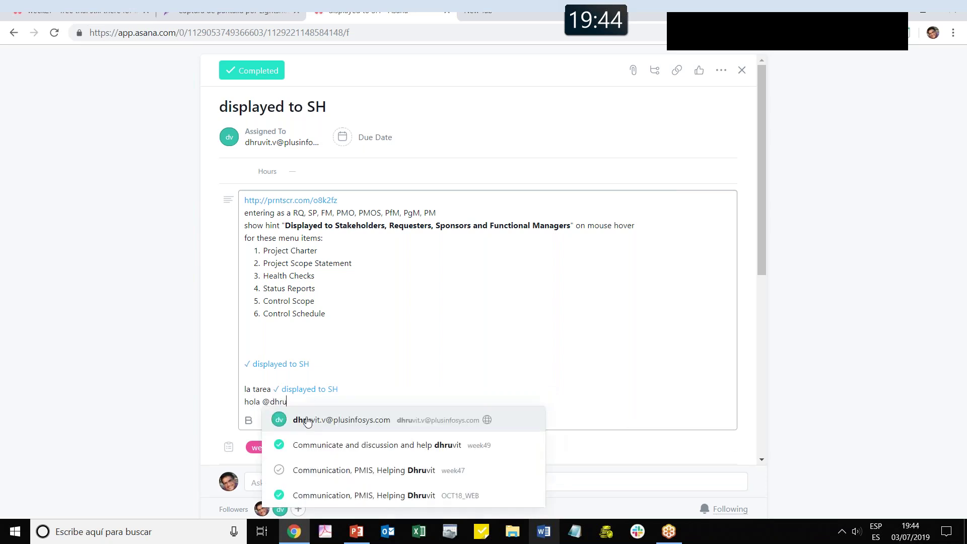
pyautogui.click(308, 421)
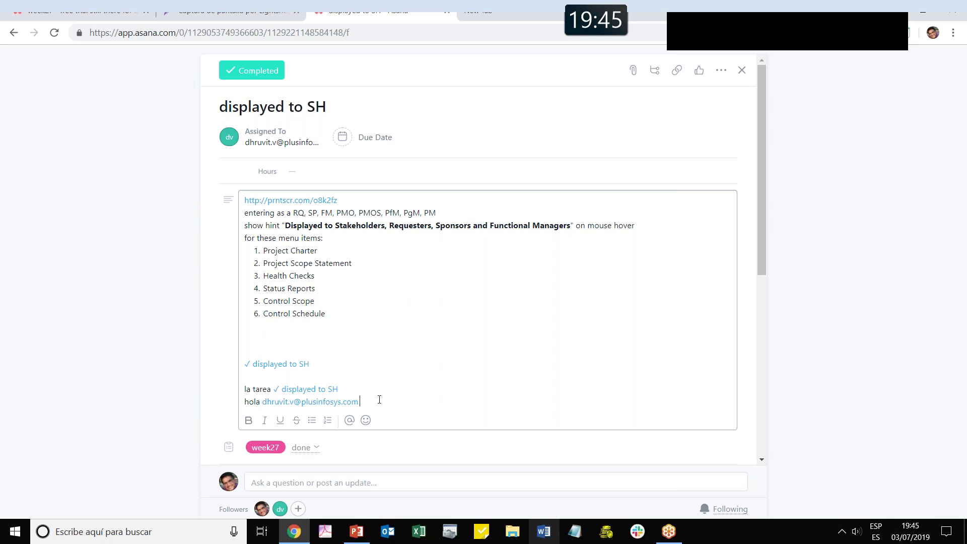
# Delete the added task links, the assignee mention and their text from the end of the description
pyautogui.moveTo(380, 400); pyautogui.dragTo(243, 343)
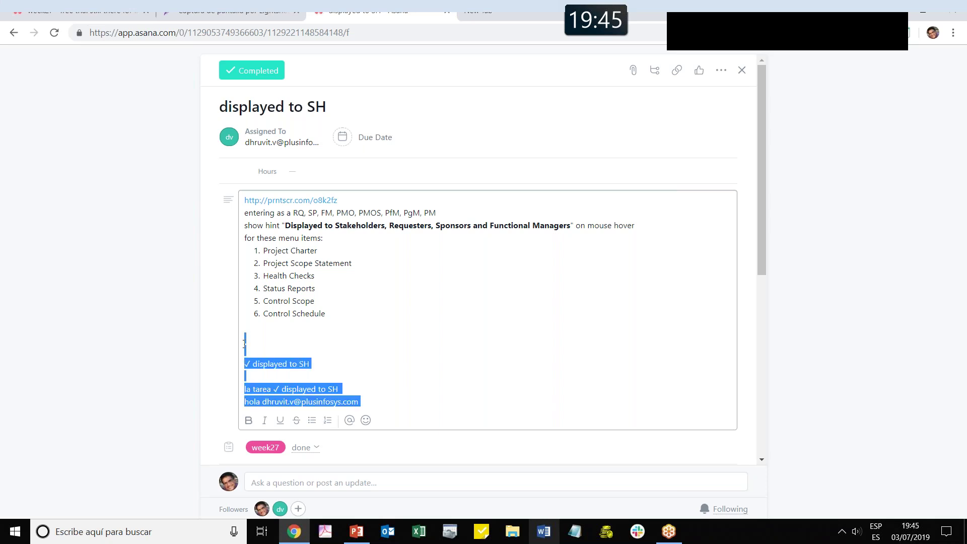
pyautogui.press('BackSpace')
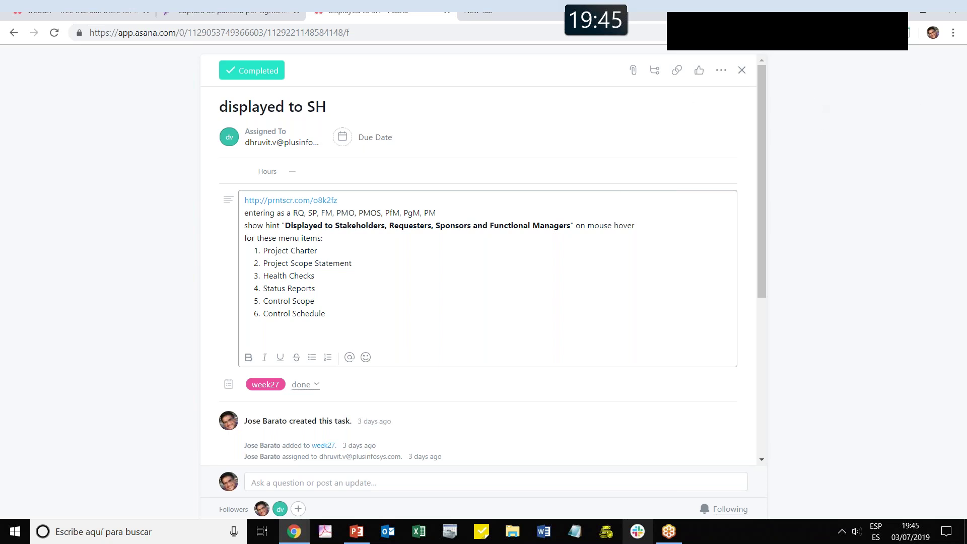
# Return the task from full screen to the week27 list and view the help options, including Keyboard shortcuts
pyautogui.click(745, 89)
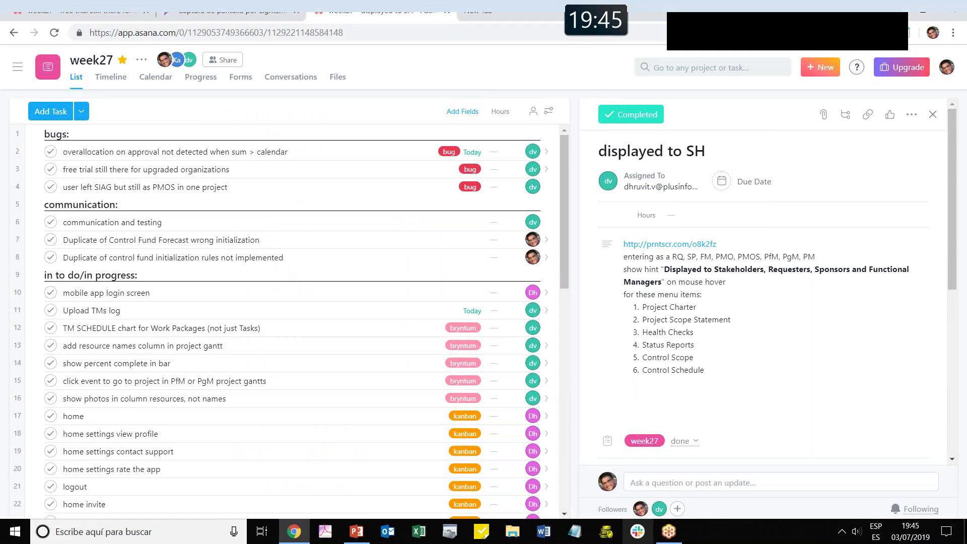
pyautogui.click(858, 70)
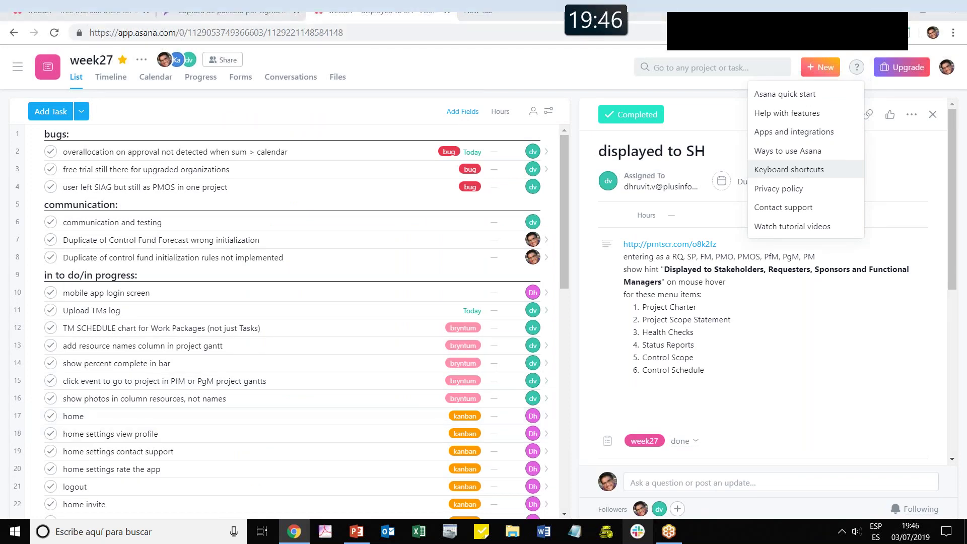
# Switch to Slack, look through the PMI-MAD workspace's channels and open the starred miercoles20 channel
pyautogui.hotkey('alt', 'Tab')
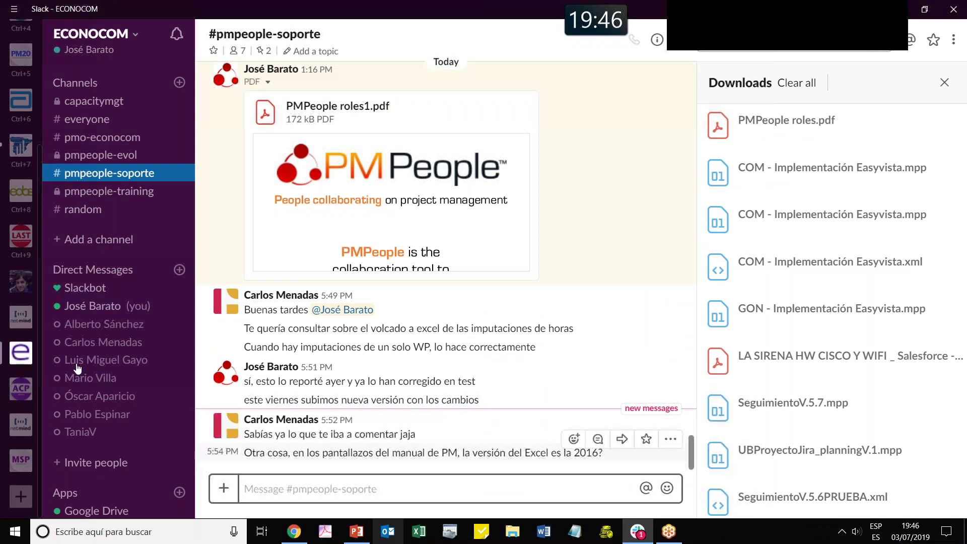
pyautogui.click(21, 147)
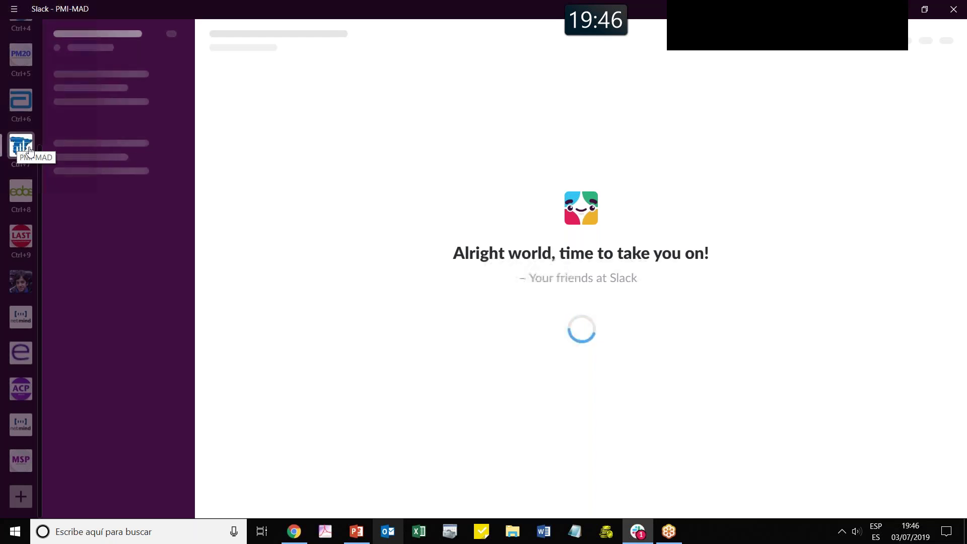
pyautogui.scroll(-3, 51, 86)
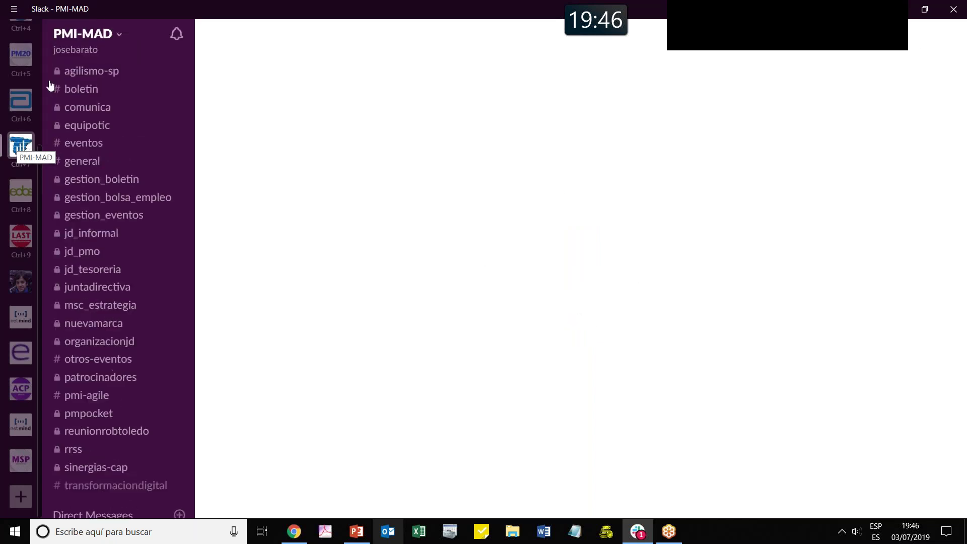
pyautogui.scroll(-2, 50, 86)
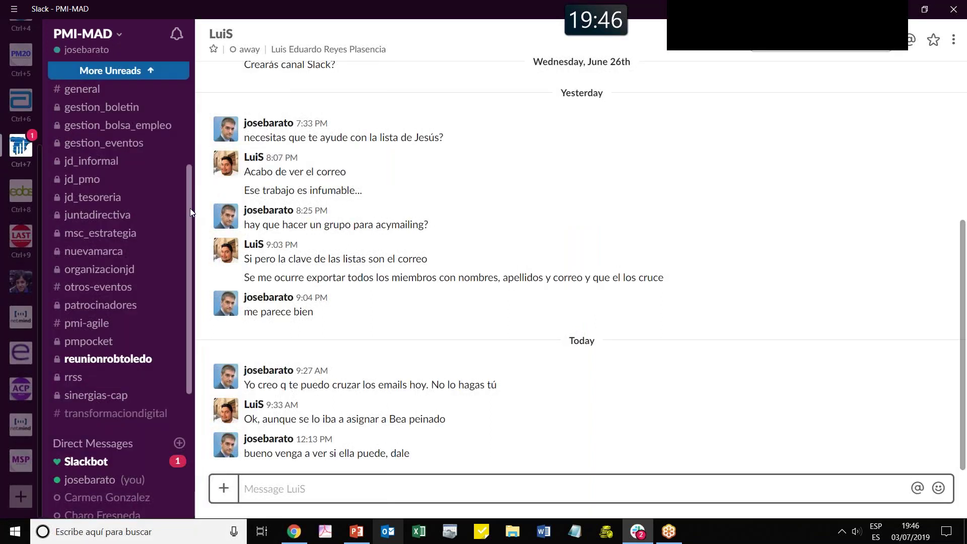
pyautogui.scroll(5, 189, 208)
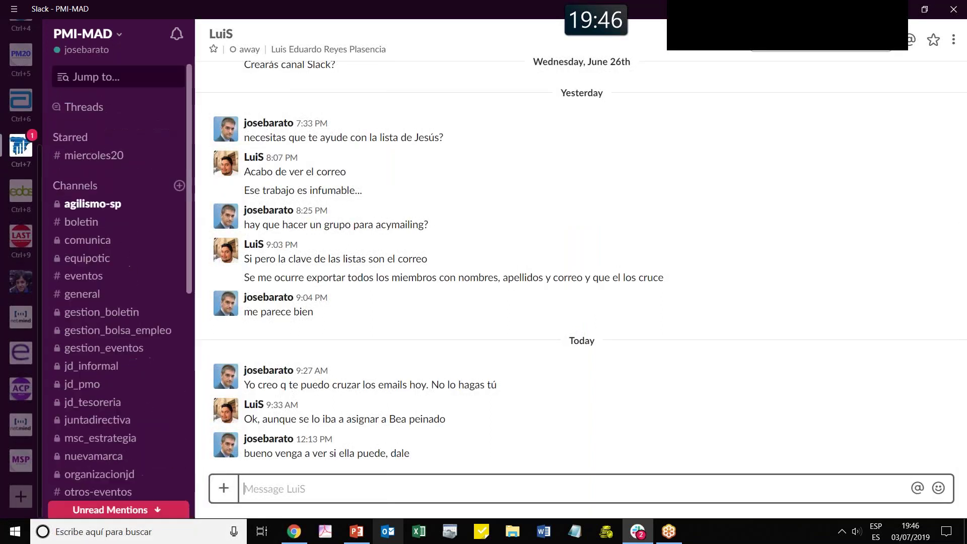
pyautogui.click(23, 151)
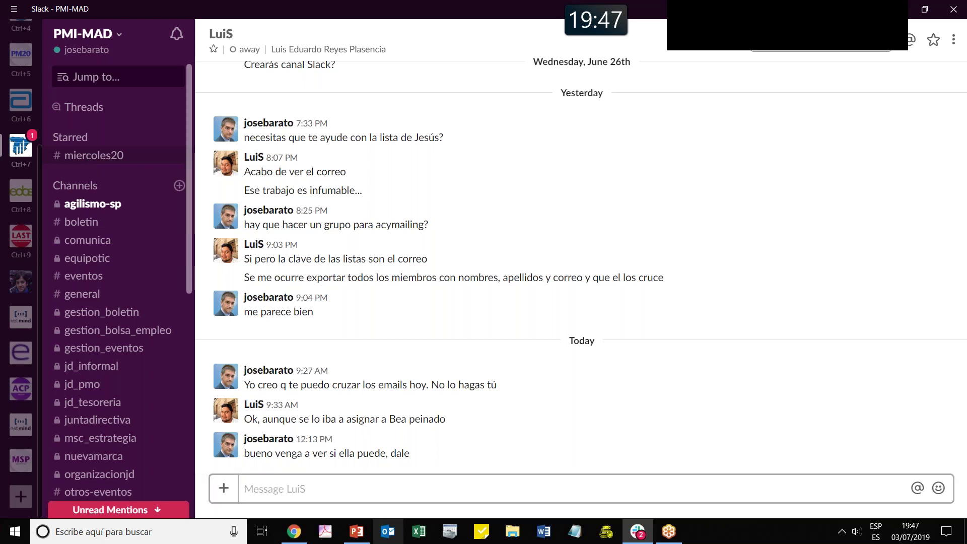
pyautogui.click(93, 155)
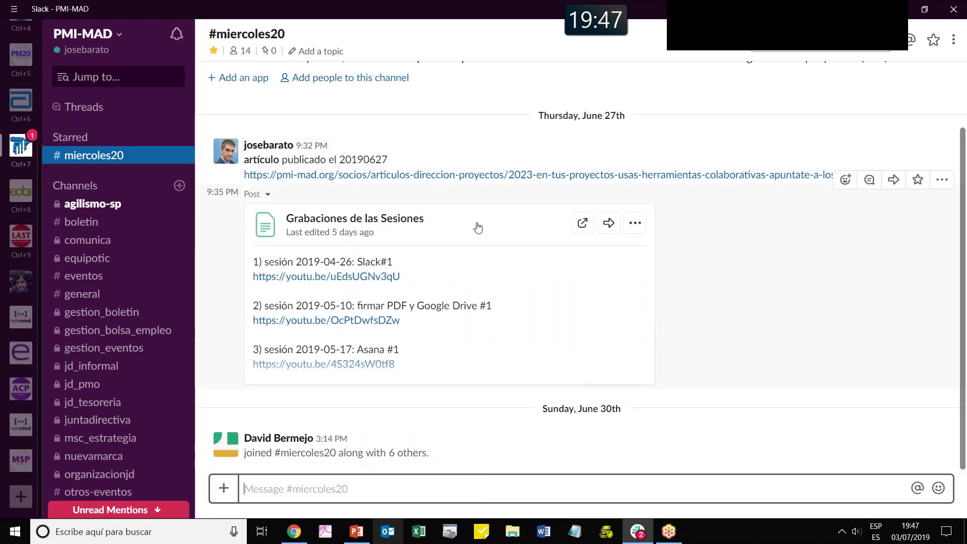
# View the beginning of the miercoles20 channel, and open the direct-message conversation with yourself to look through its earlier and latest messages
pyautogui.scroll(1, 478, 228)
pyautogui.scroll(3, 294, 211)
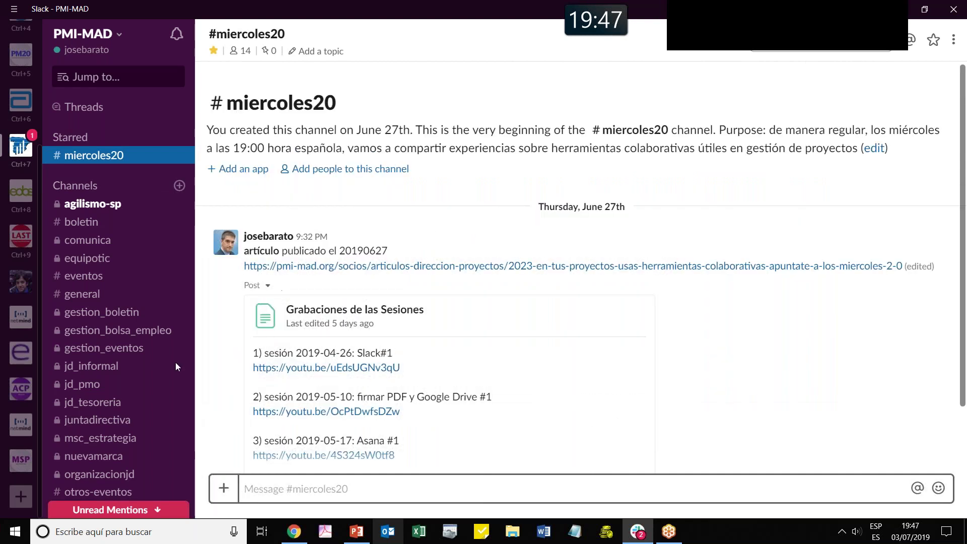
pyautogui.scroll(-1, 173, 384)
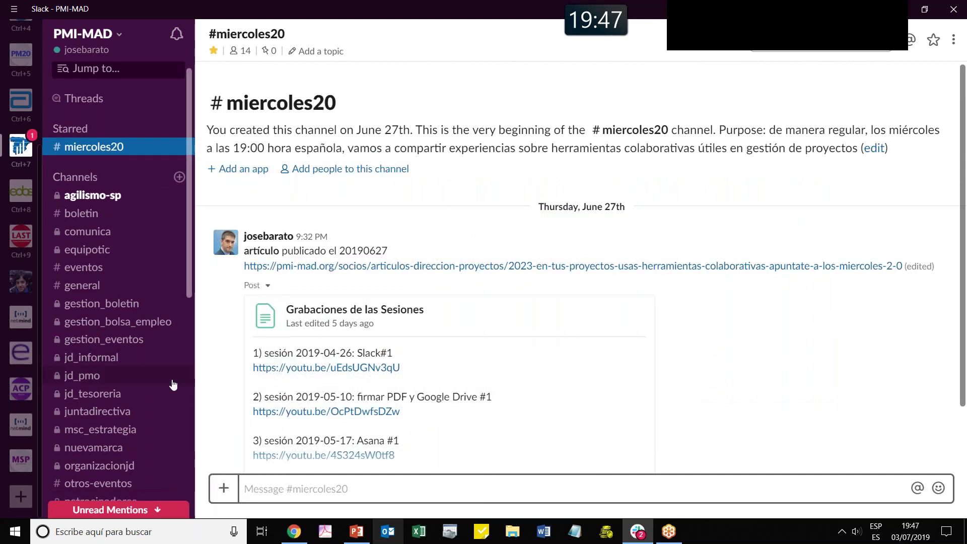
pyautogui.scroll(-5, 173, 385)
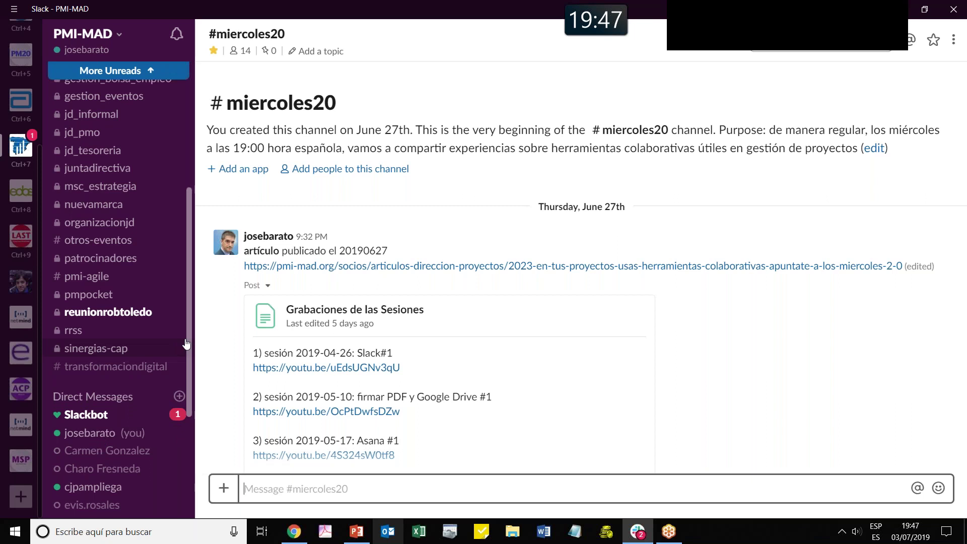
pyautogui.click(109, 432)
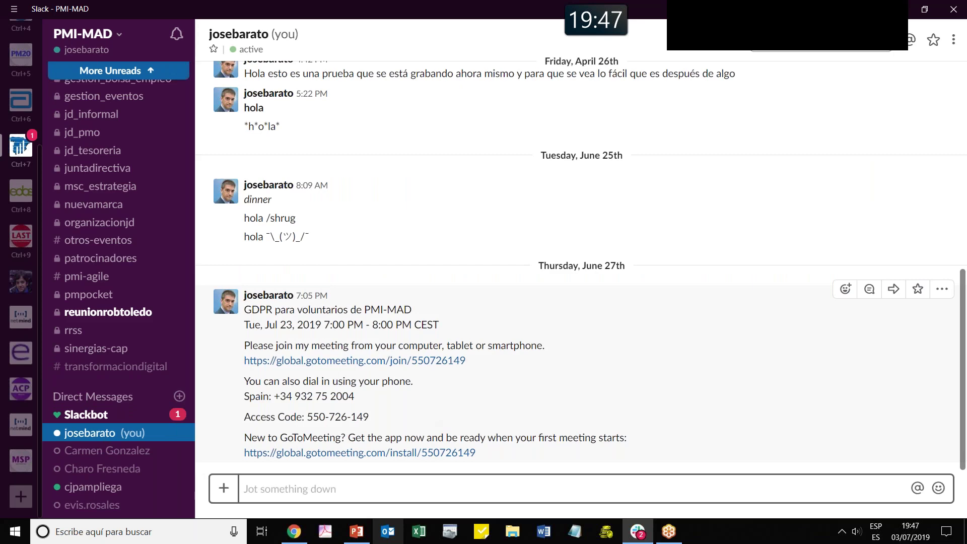
pyautogui.scroll(5, 431, 427)
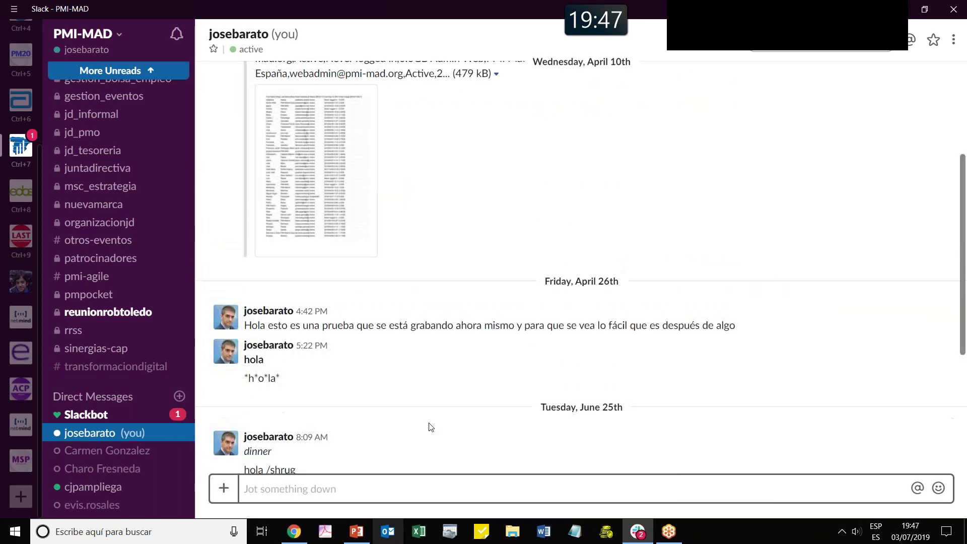
pyautogui.scroll(-5, 431, 427)
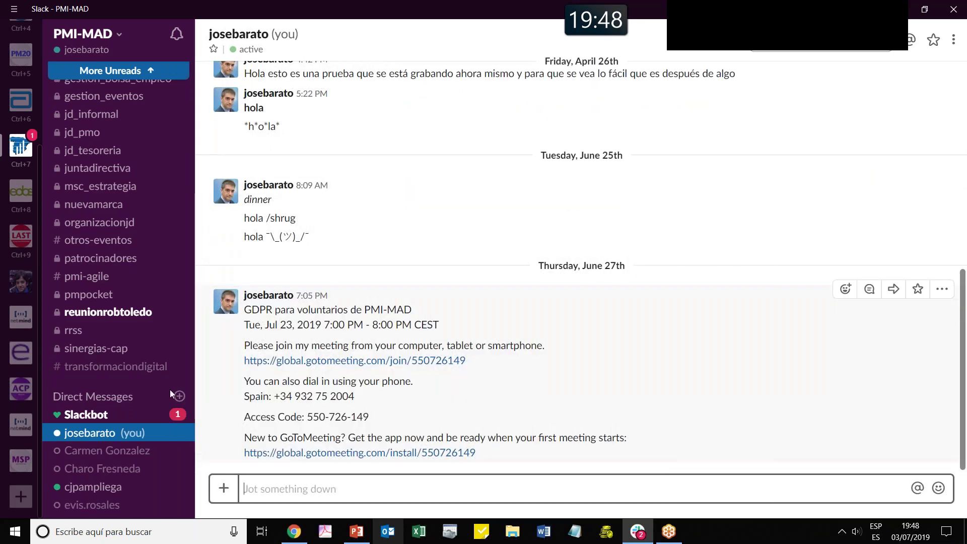